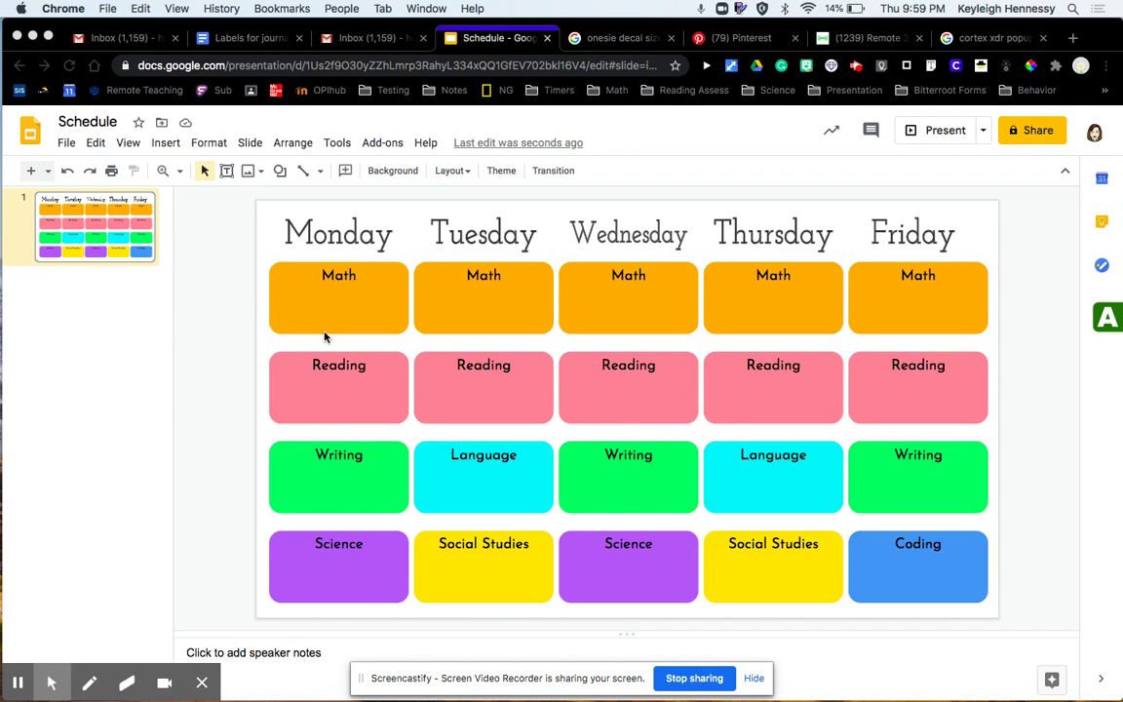
pyautogui.click(294, 142)
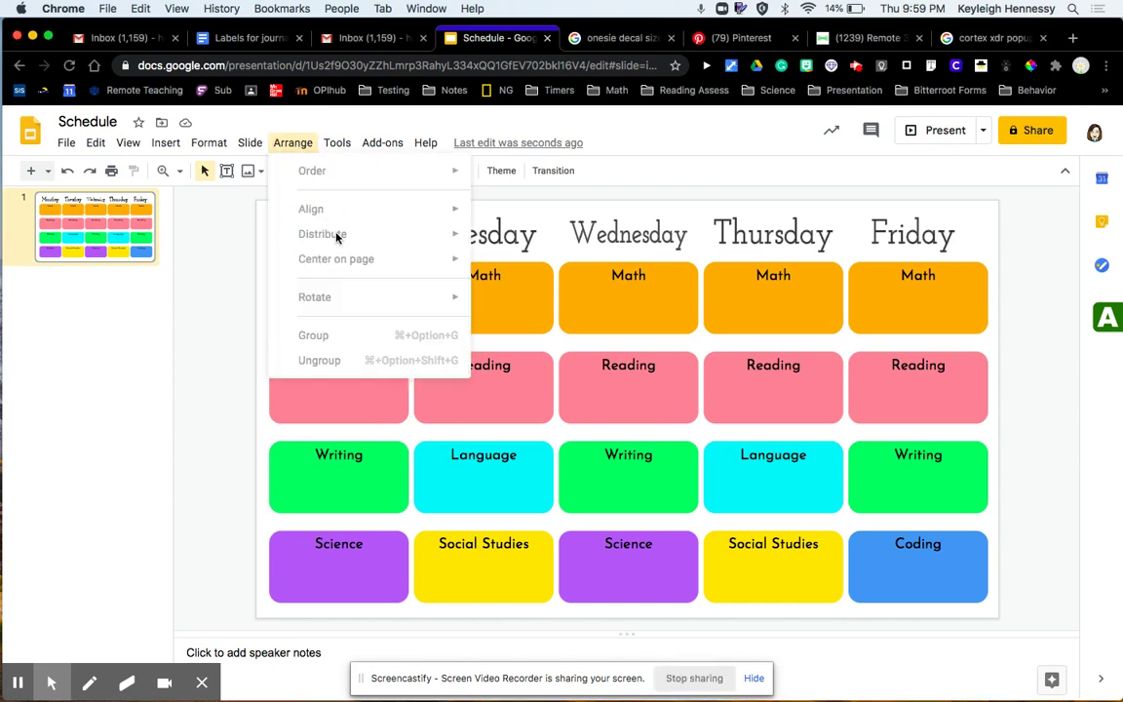
pyautogui.click(185, 218)
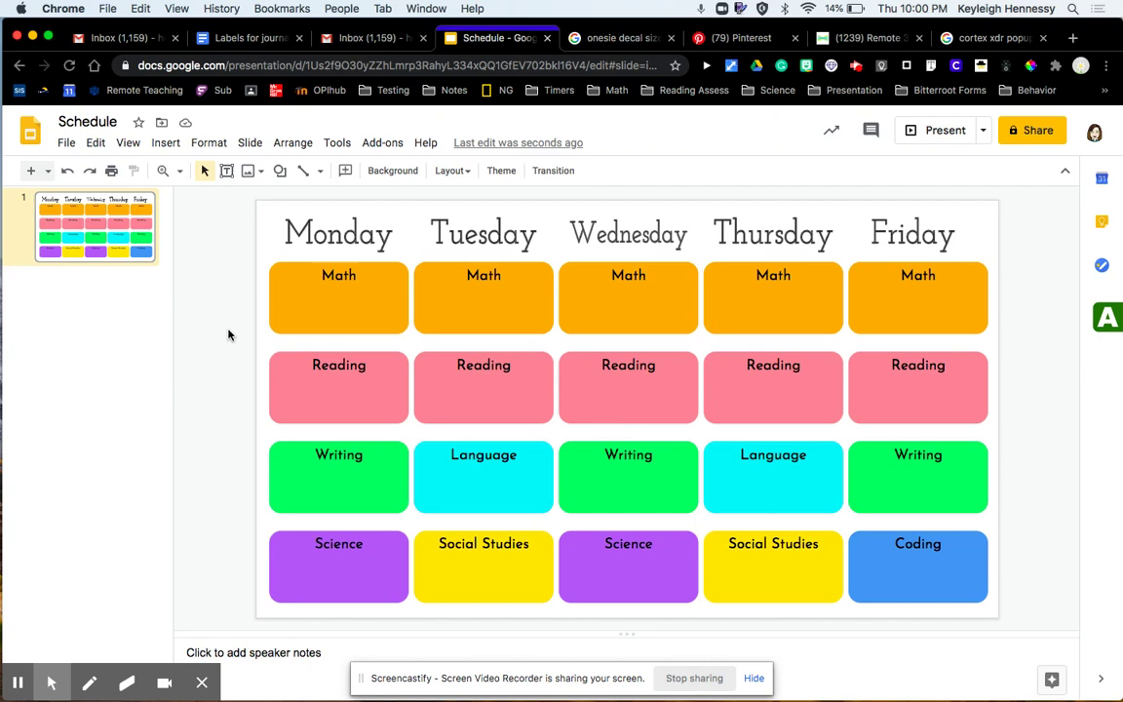
pyautogui.click(858, 69)
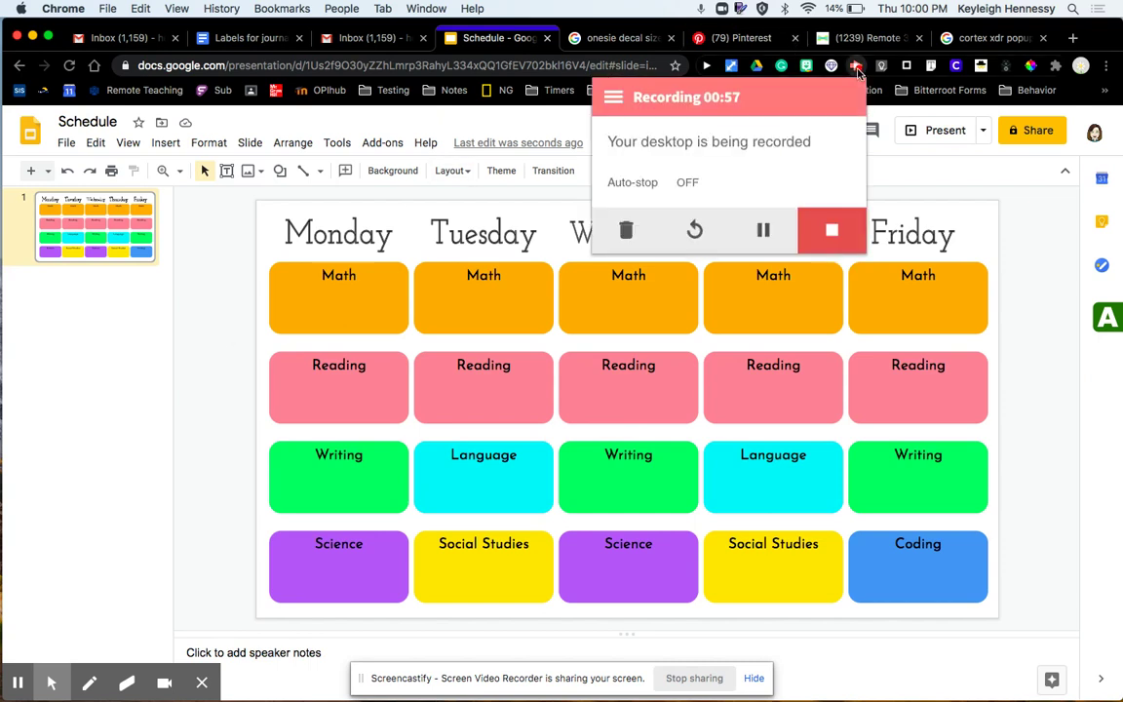
pyautogui.click(762, 230)
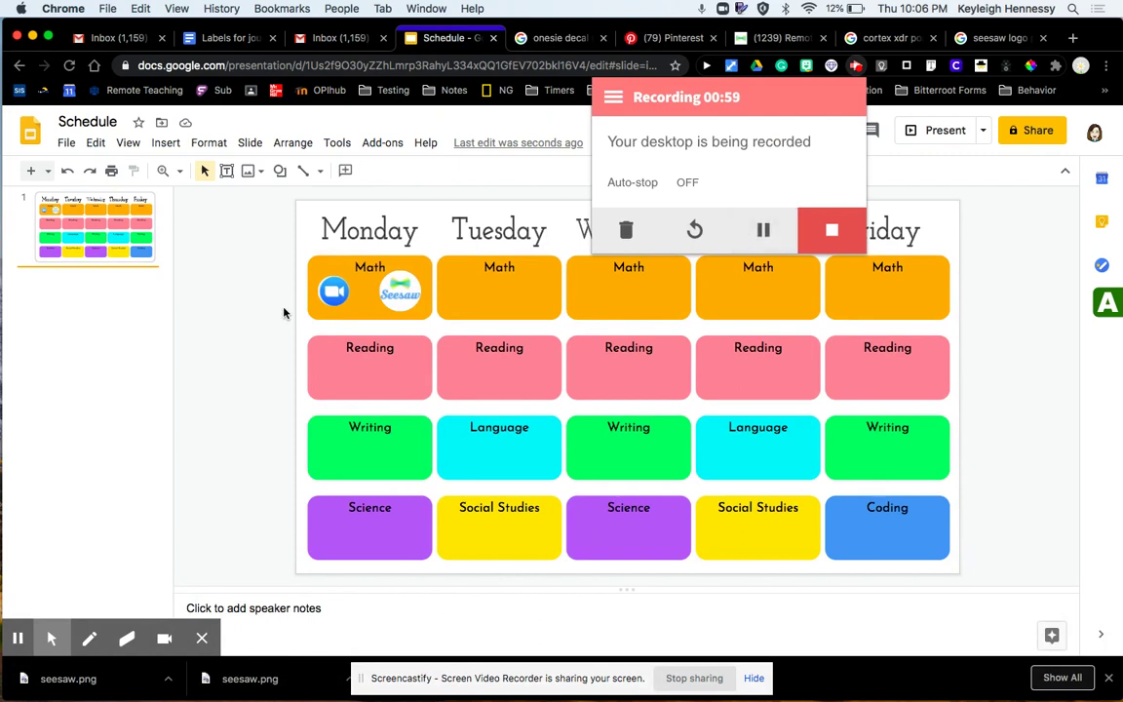
pyautogui.click(399, 170)
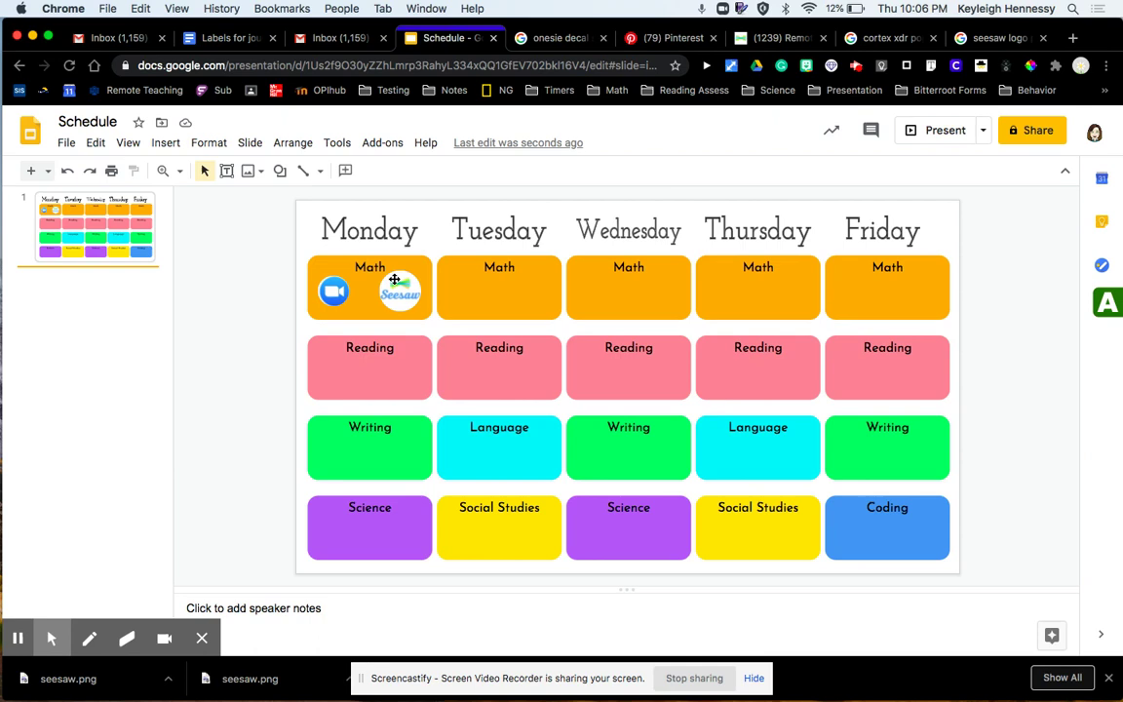
pyautogui.moveTo(305, 259); pyautogui.dragTo(356, 314)
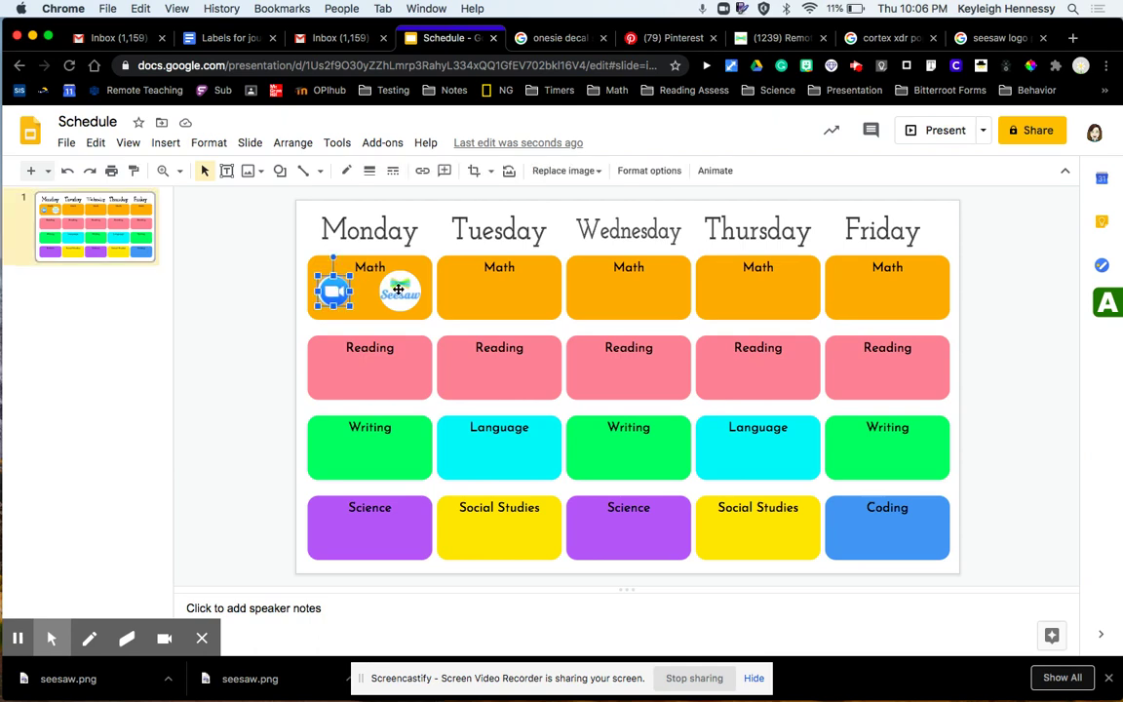
pyautogui.click(399, 290)
pyautogui.click(249, 308)
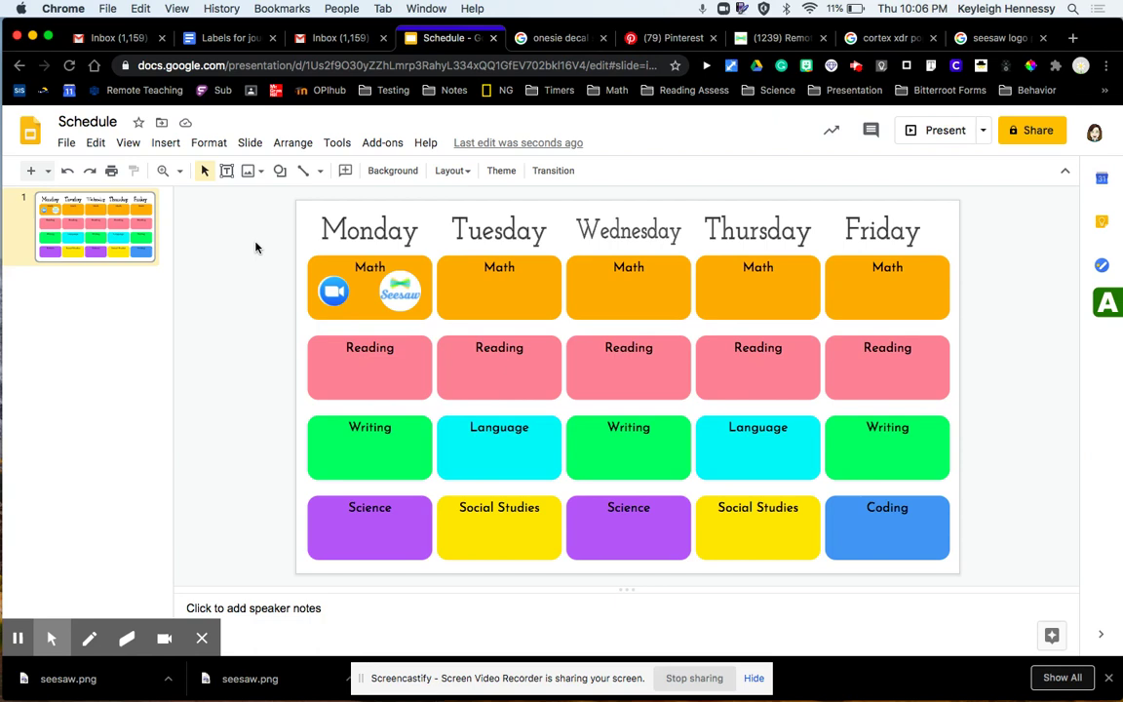
# Step: Insert word art reading "9:00" on the schedule slide
pyautogui.click(166, 144)
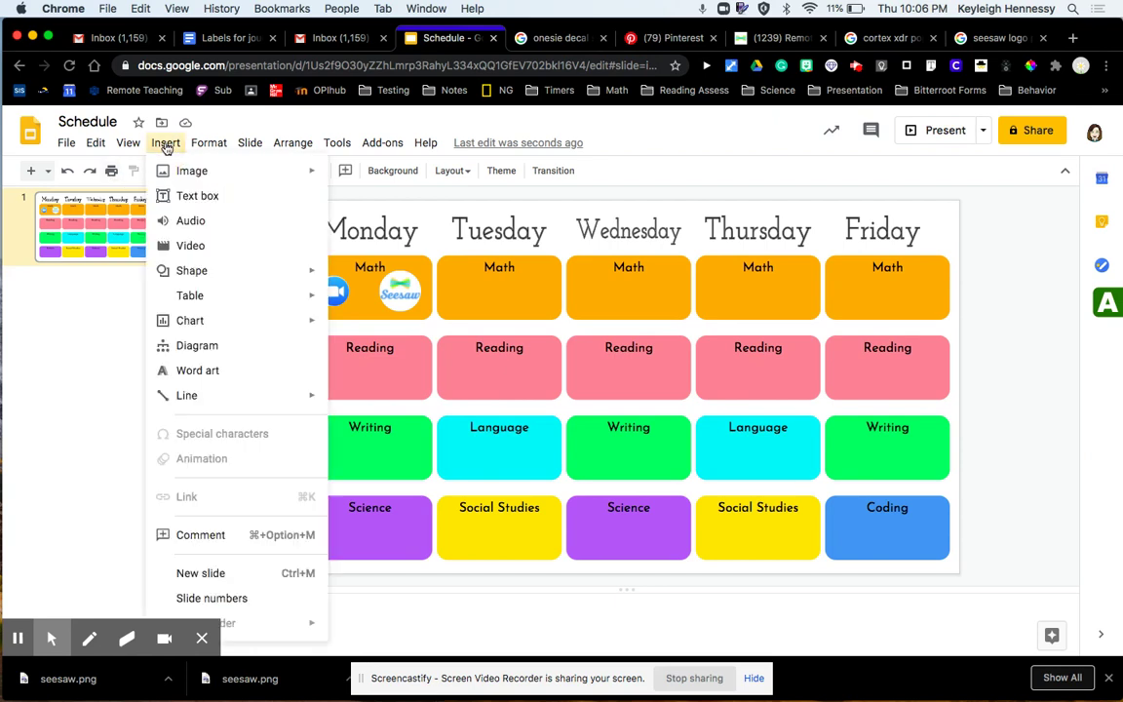
pyautogui.click(197, 371)
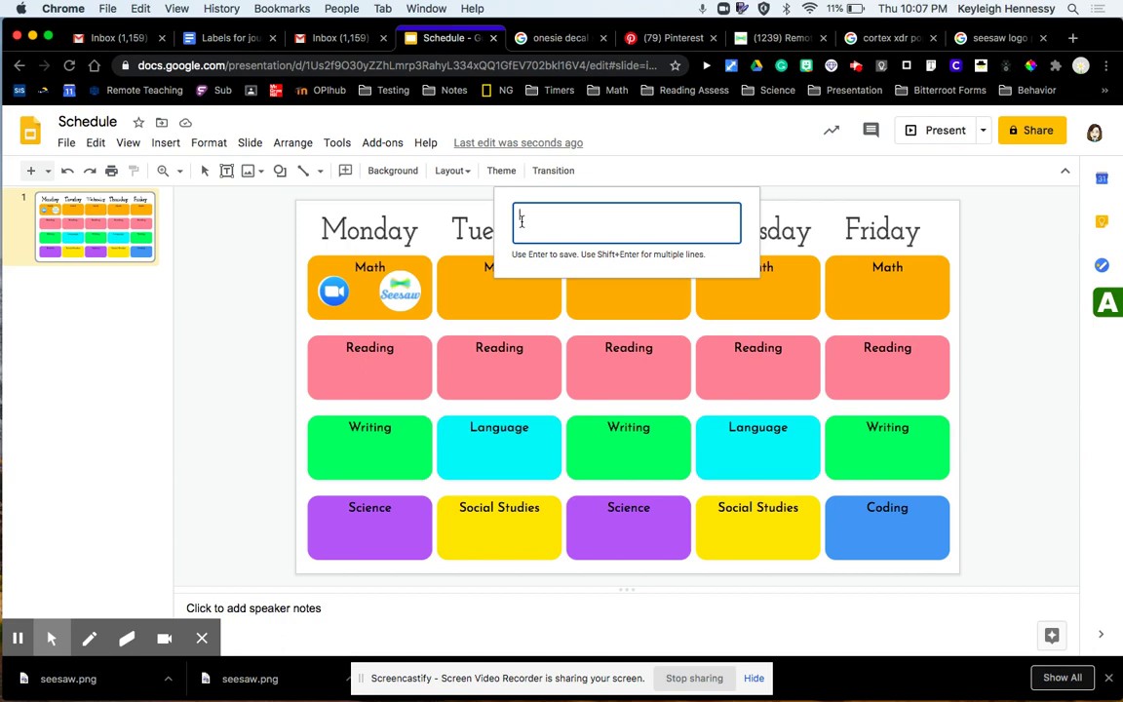
pyautogui.write('C')
pyautogui.press('BackSpace')
pyautogui.write('T')
pyautogui.press('BackSpace')
pyautogui.write('g')
pyautogui.write(':00')
pyautogui.press('Return')
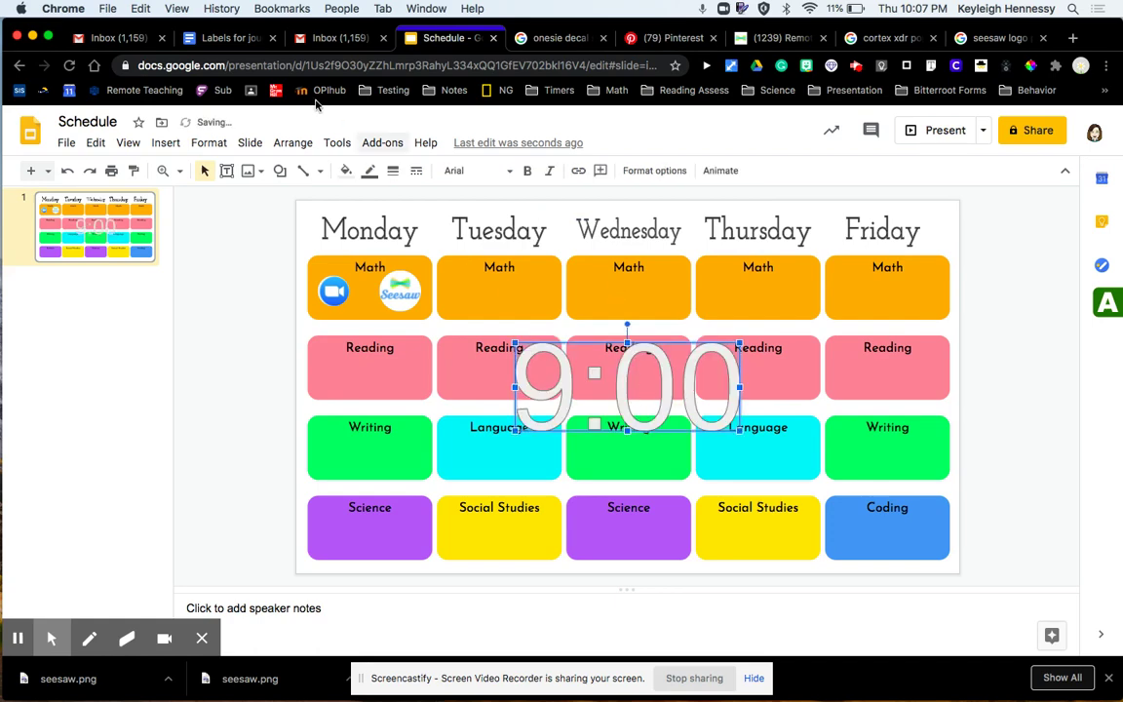
# Step: Set both the fill and the outline of the 9:00 word art to black
pyautogui.click(347, 172)
pyautogui.click(358, 251)
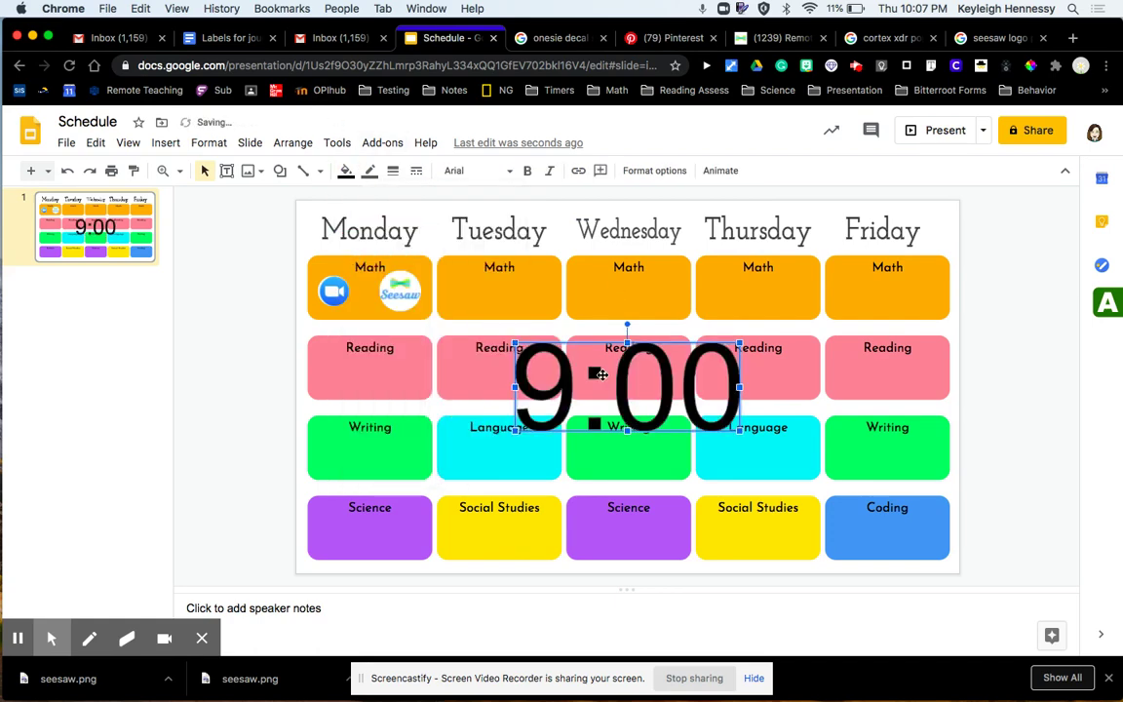
pyautogui.click(370, 170)
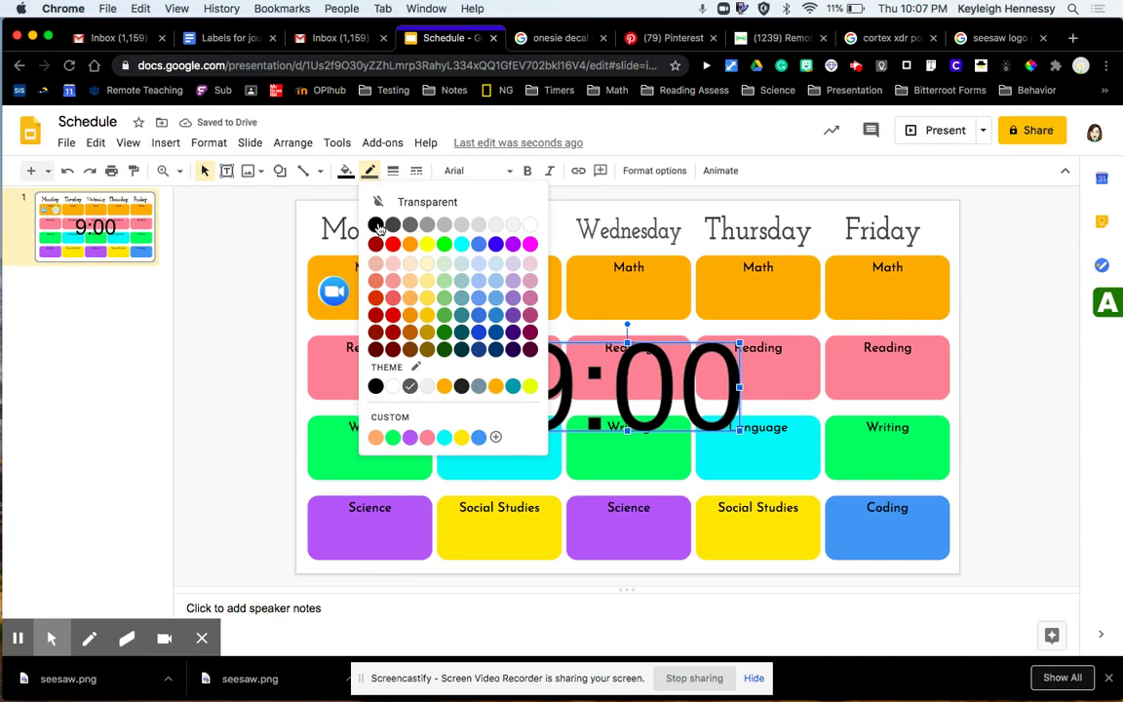
pyautogui.click(415, 256)
# Step: Shrink the 9:00 word art to fit beneath the Zoom logo in Monday's Math box, nudging the logo up slightly
pyautogui.moveTo(622, 363); pyautogui.dragTo(426, 326)
pyautogui.moveTo(543, 394); pyautogui.dragTo(369, 322)
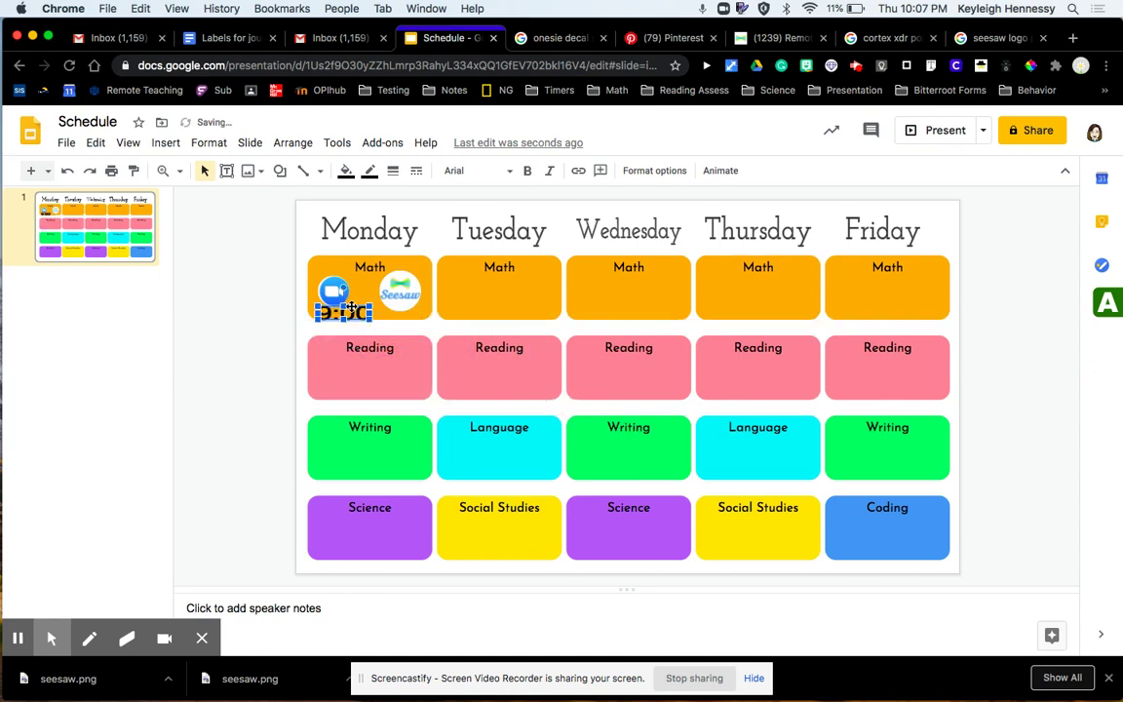
pyautogui.click(333, 291)
pyautogui.moveTo(333, 292); pyautogui.dragTo(334, 289)
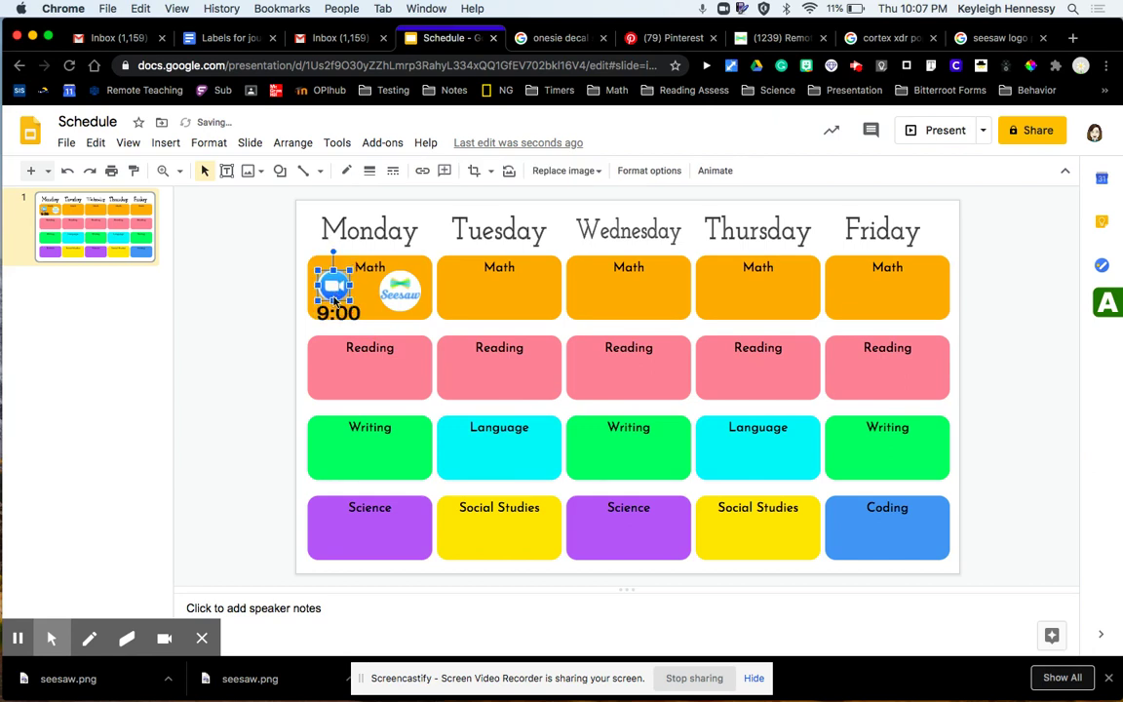
pyautogui.click(335, 315)
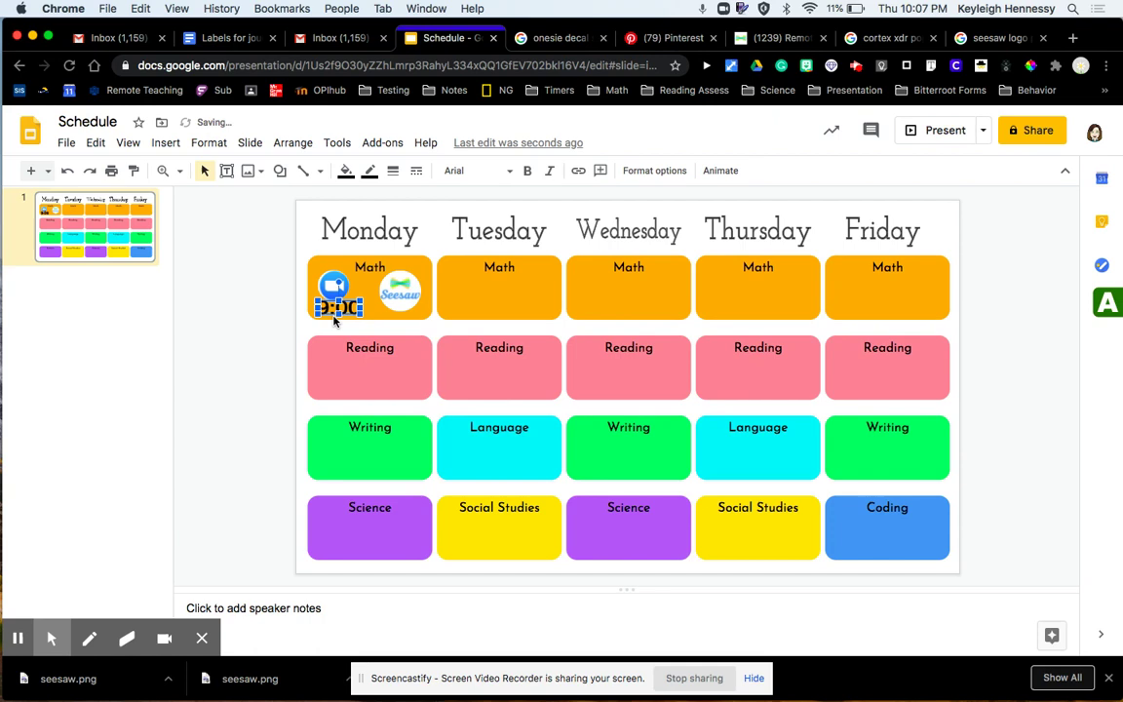
pyautogui.click(231, 348)
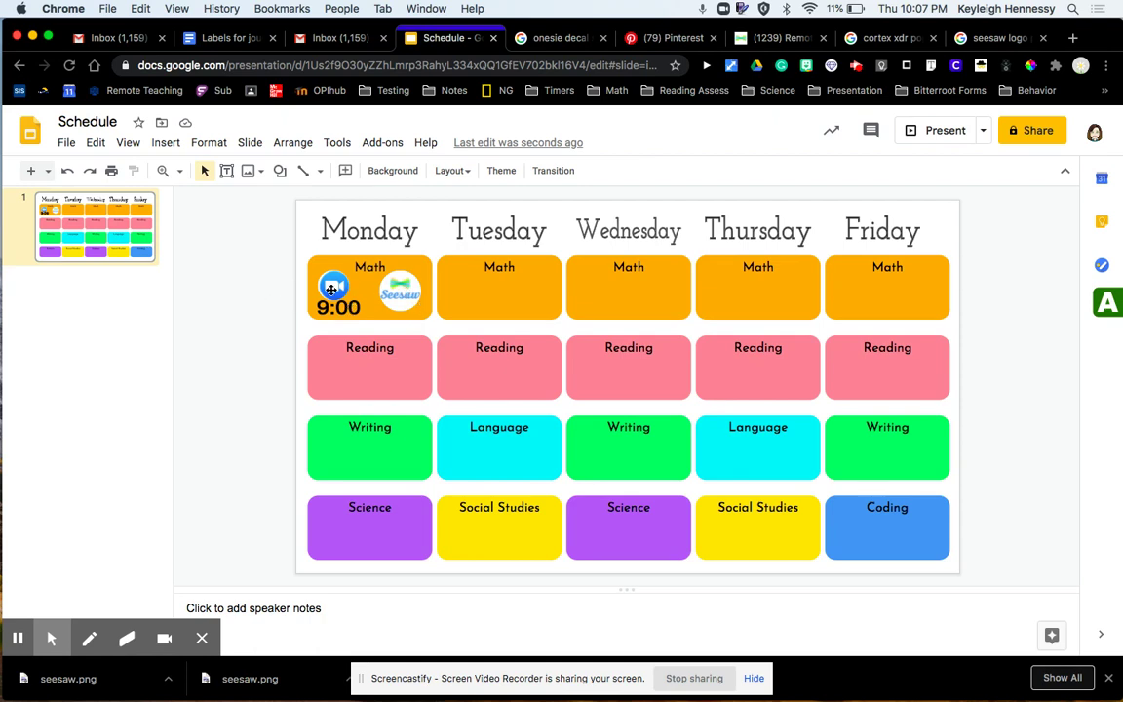
pyautogui.click(332, 291)
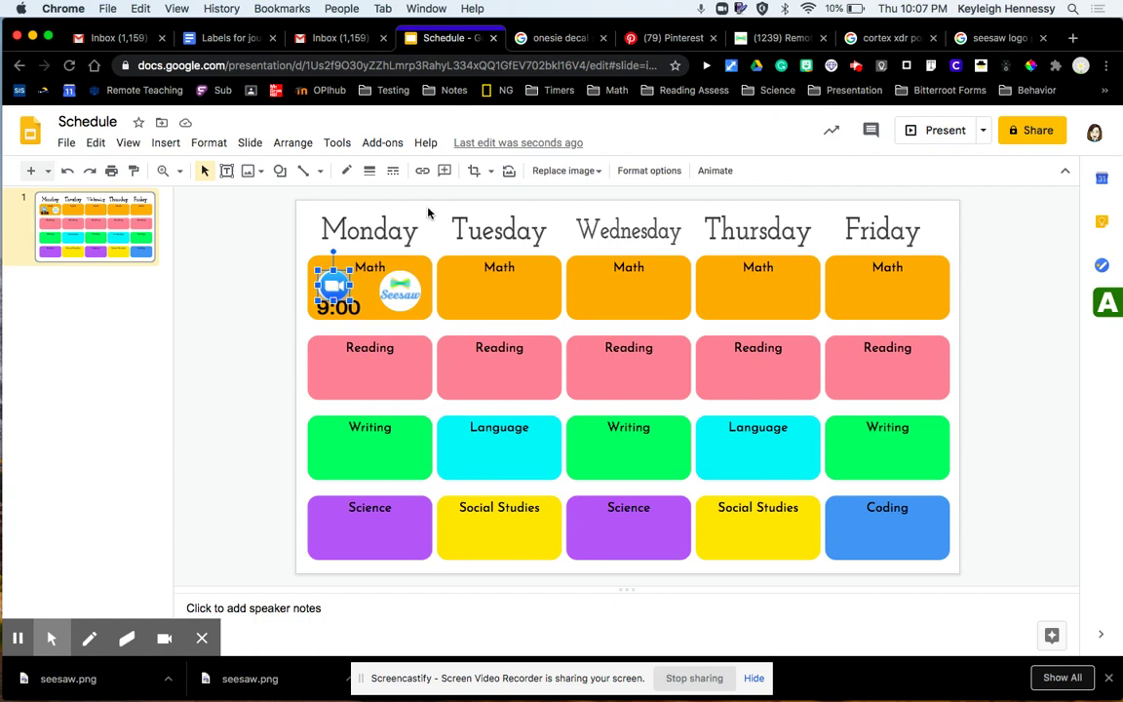
pyautogui.click(424, 173)
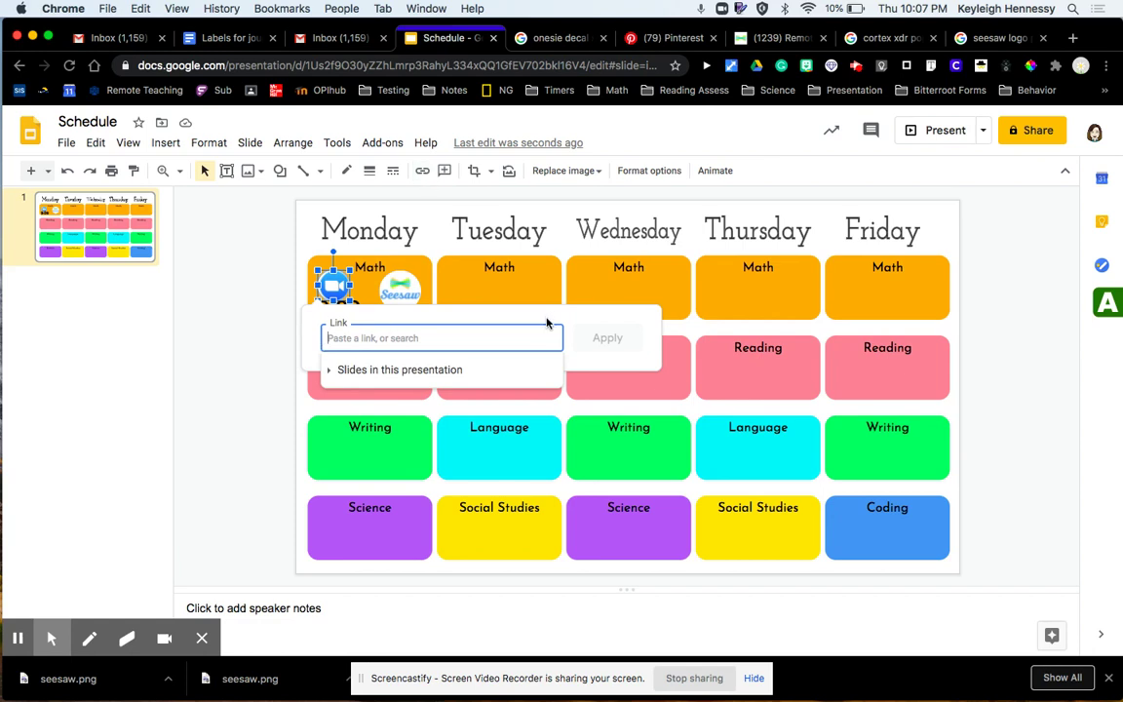
pyautogui.click(219, 366)
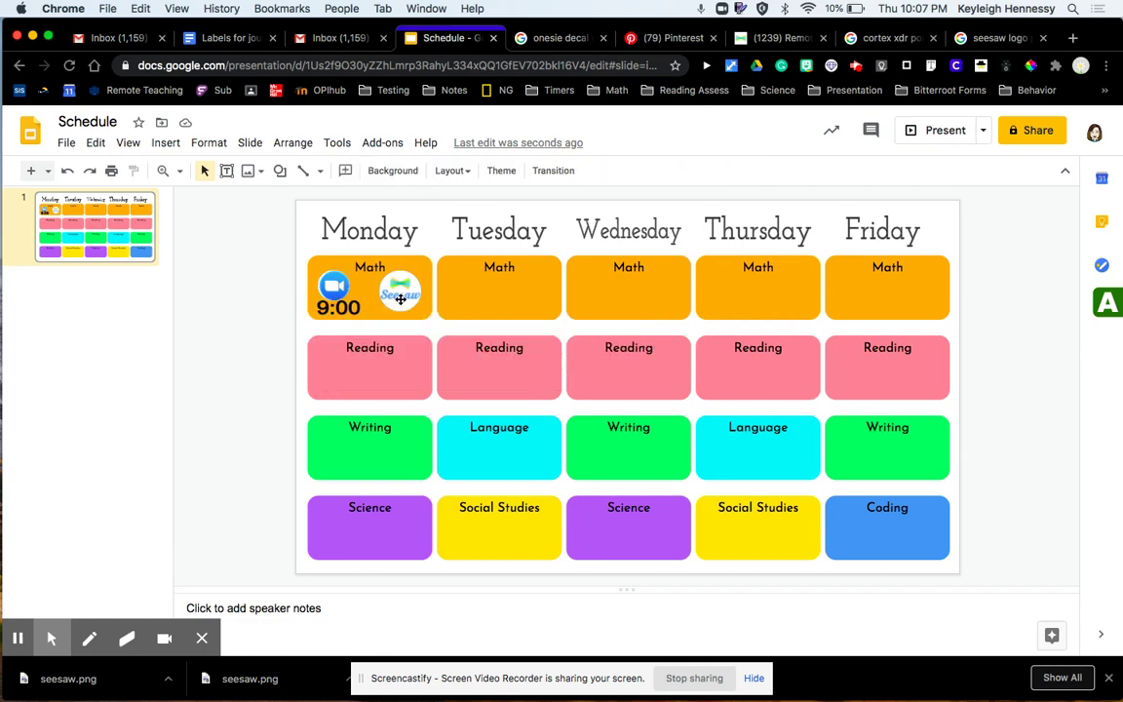
pyautogui.click(400, 296)
pyautogui.rightClick(400, 305)
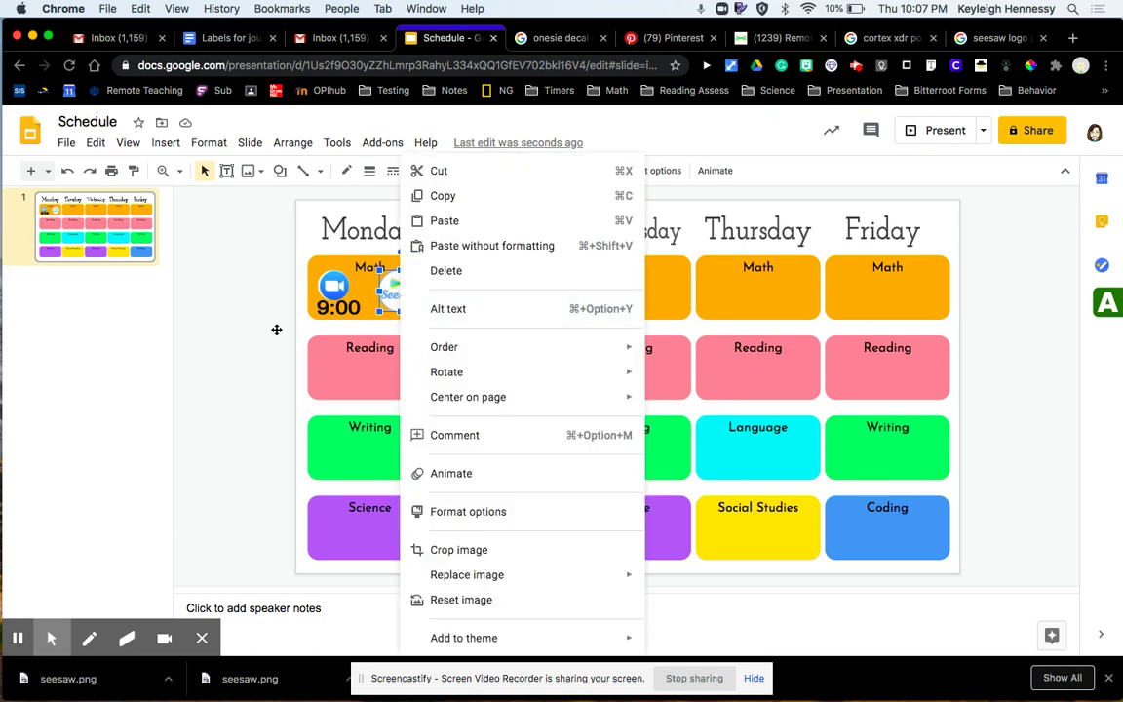
pyautogui.click(207, 356)
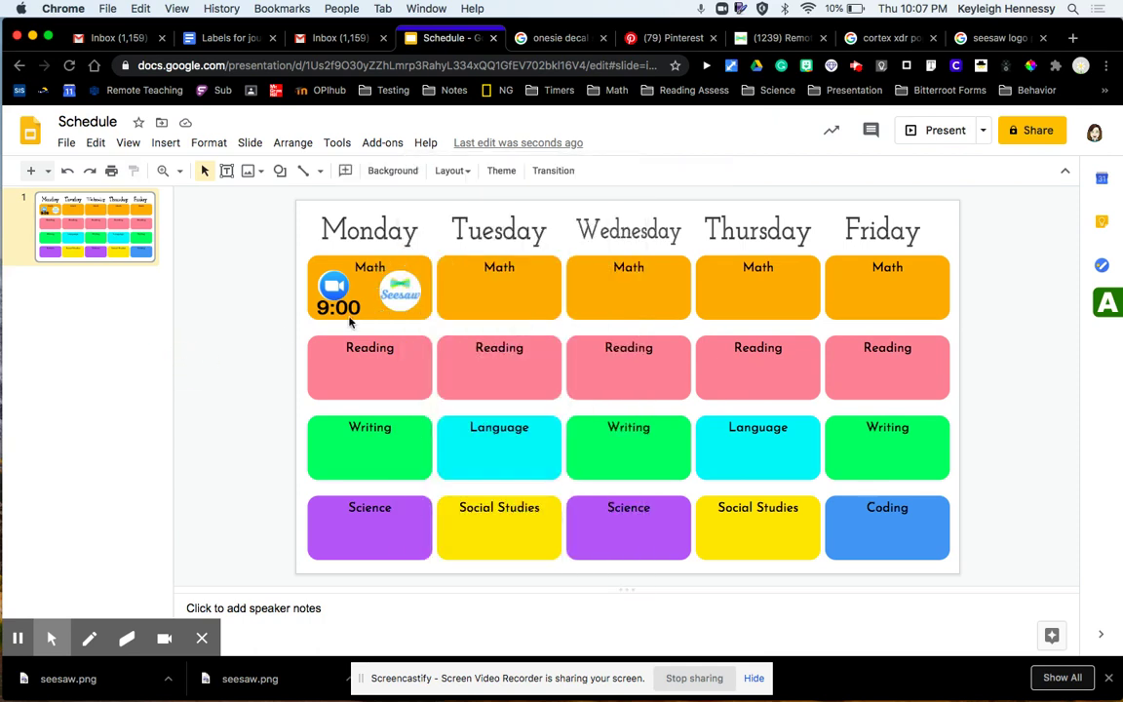
# Step: Start a link on the Seesaw logo in Monday's Math box and copy the Red Ribbon Week activity's student link from Seesaw
pyautogui.click(397, 299)
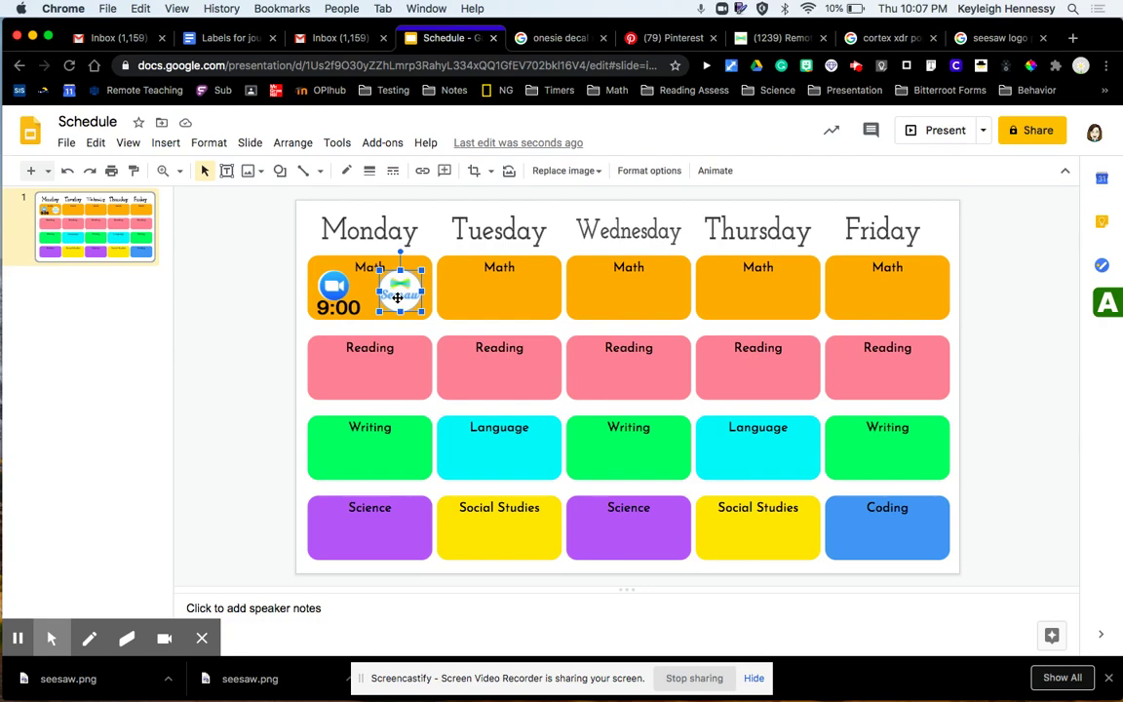
pyautogui.click(422, 171)
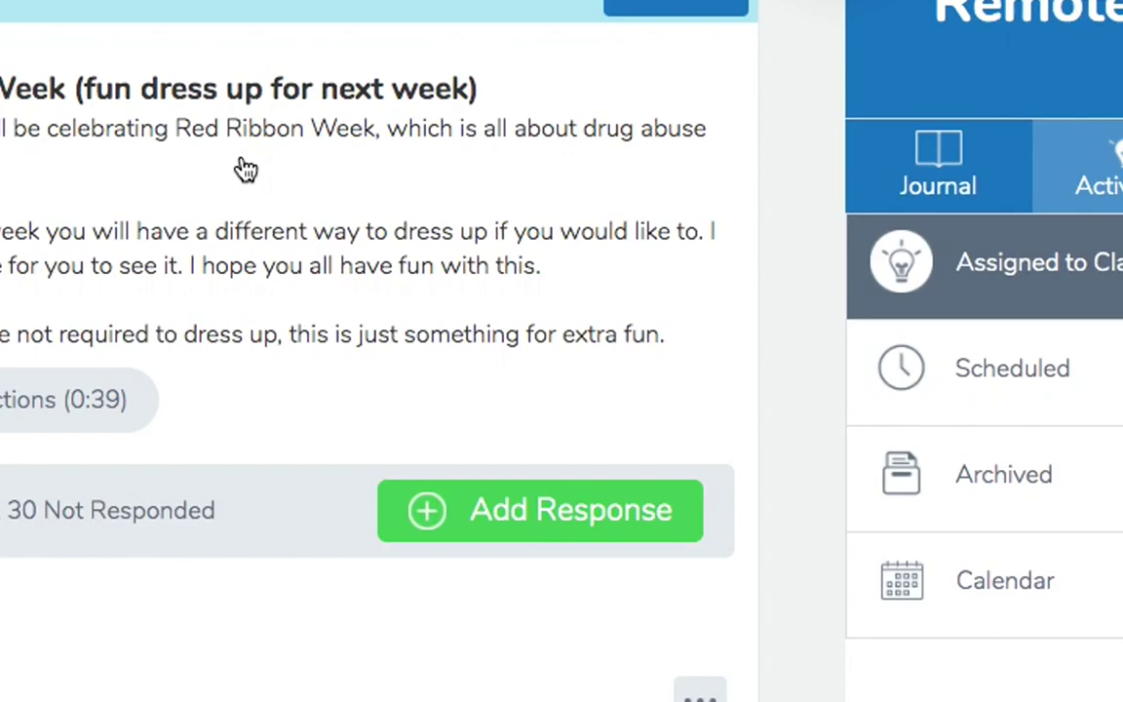
pyautogui.scroll(-3, 195, 278)
pyautogui.scroll(3, 198, 278)
pyautogui.scroll(-3, 504, 458)
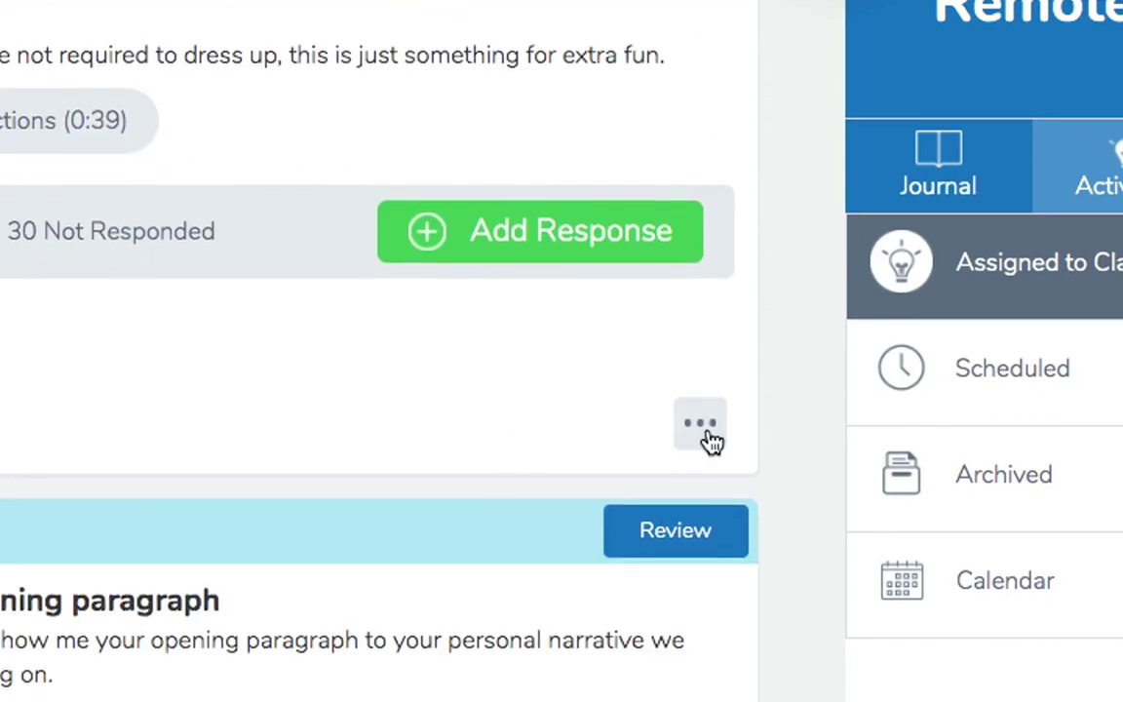
pyautogui.click(700, 425)
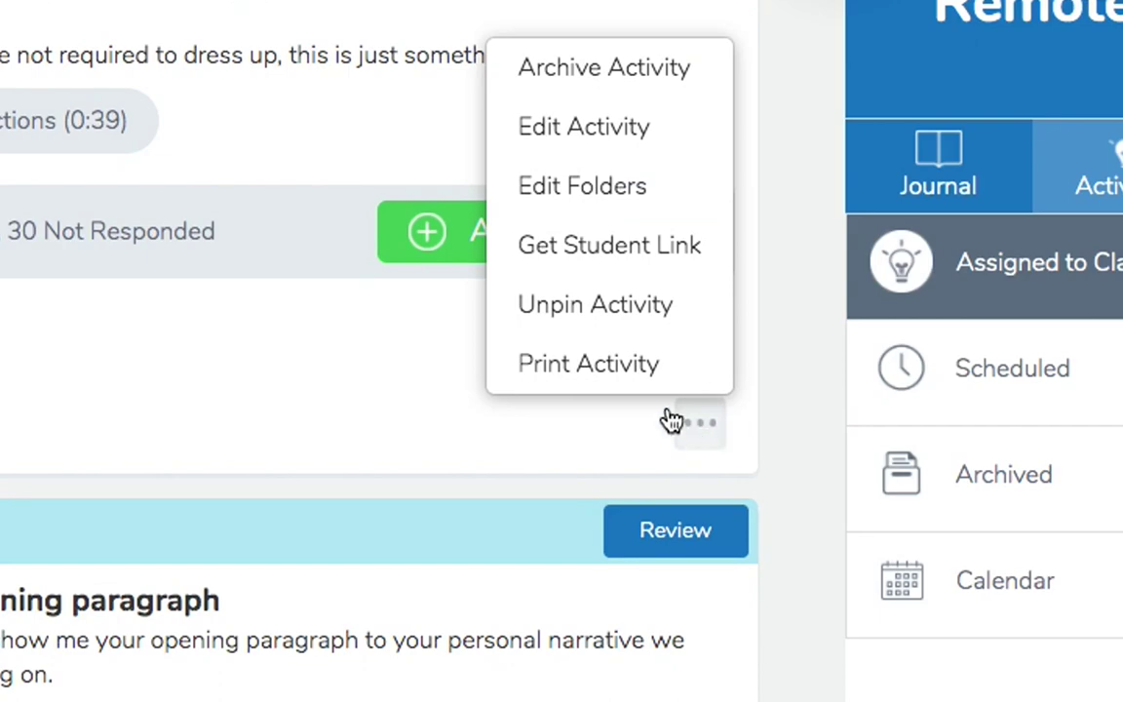
pyautogui.click(634, 248)
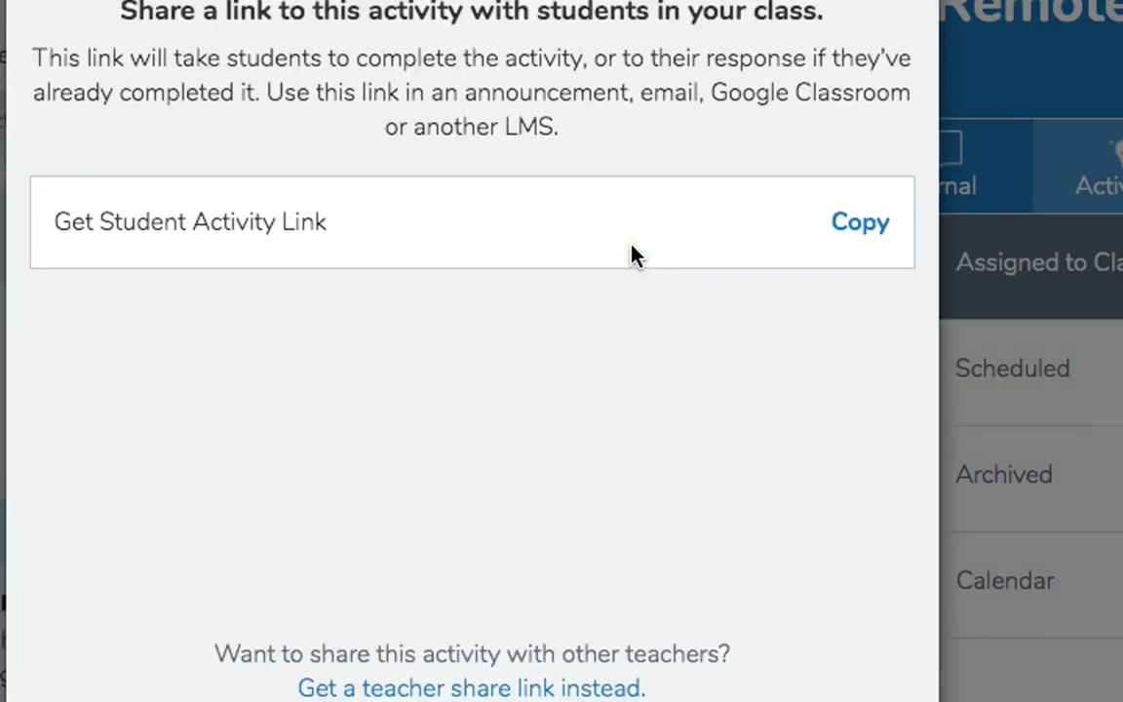
pyautogui.click(852, 231)
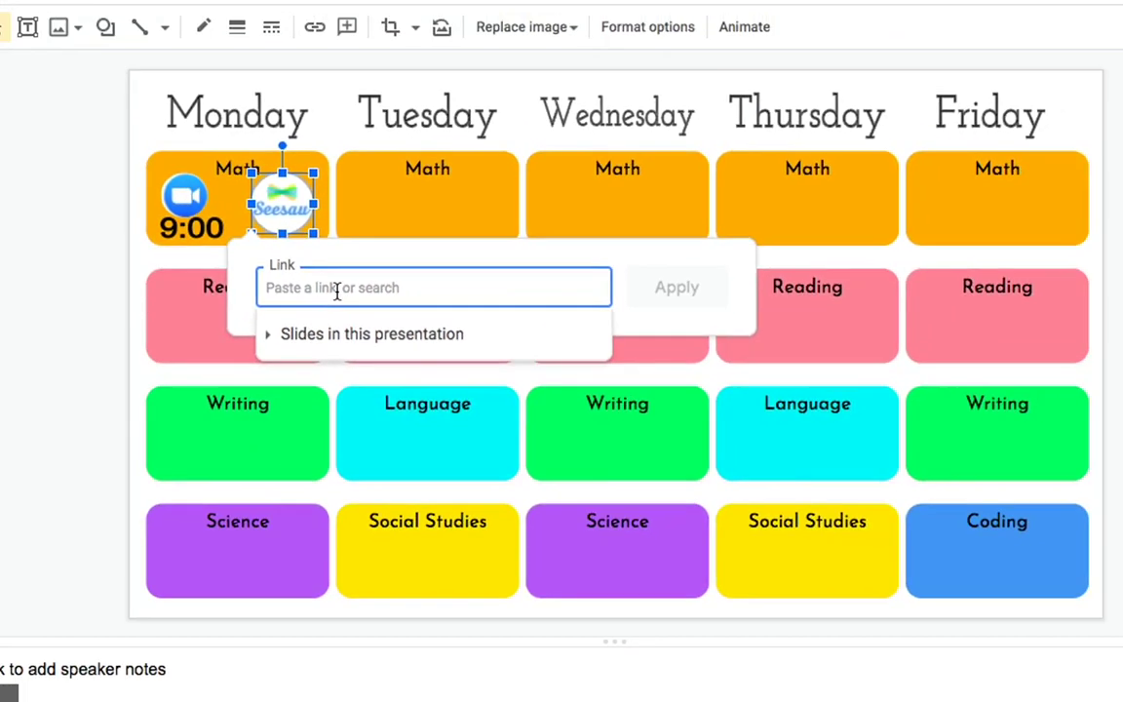
# Step: Apply the copied Seesaw activity link to the Seesaw logo in Monday's Math box in Google Slides
pyautogui.press('super+v')
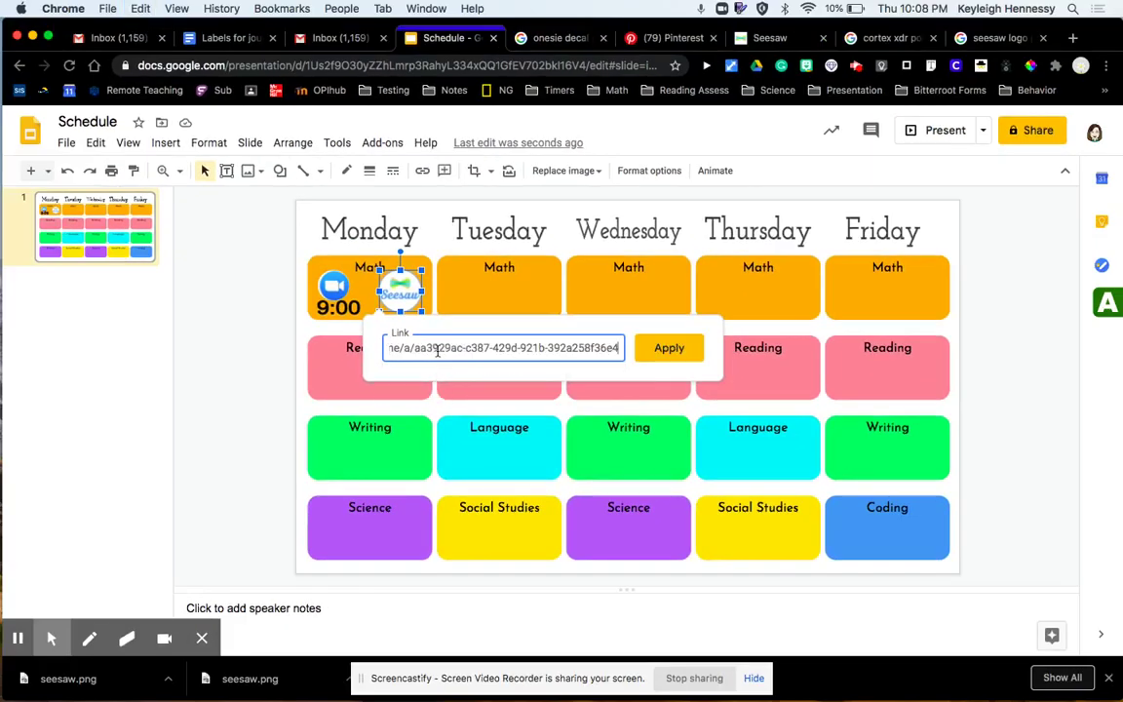
pyautogui.click(689, 220)
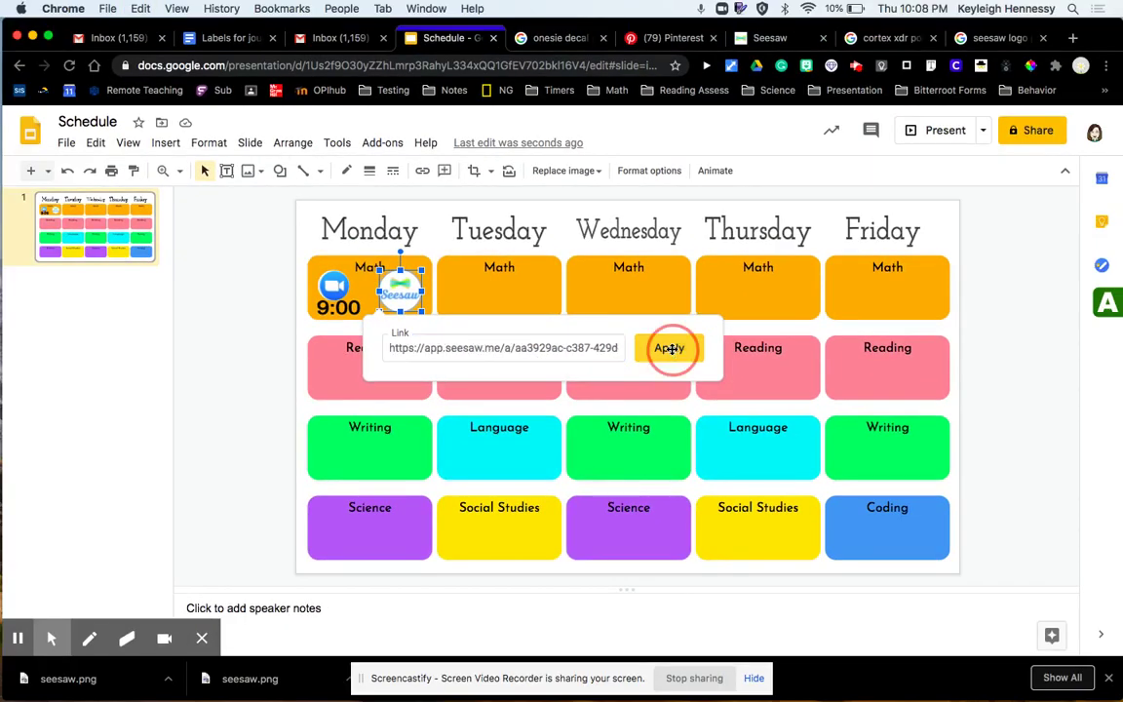
pyautogui.click(993, 358)
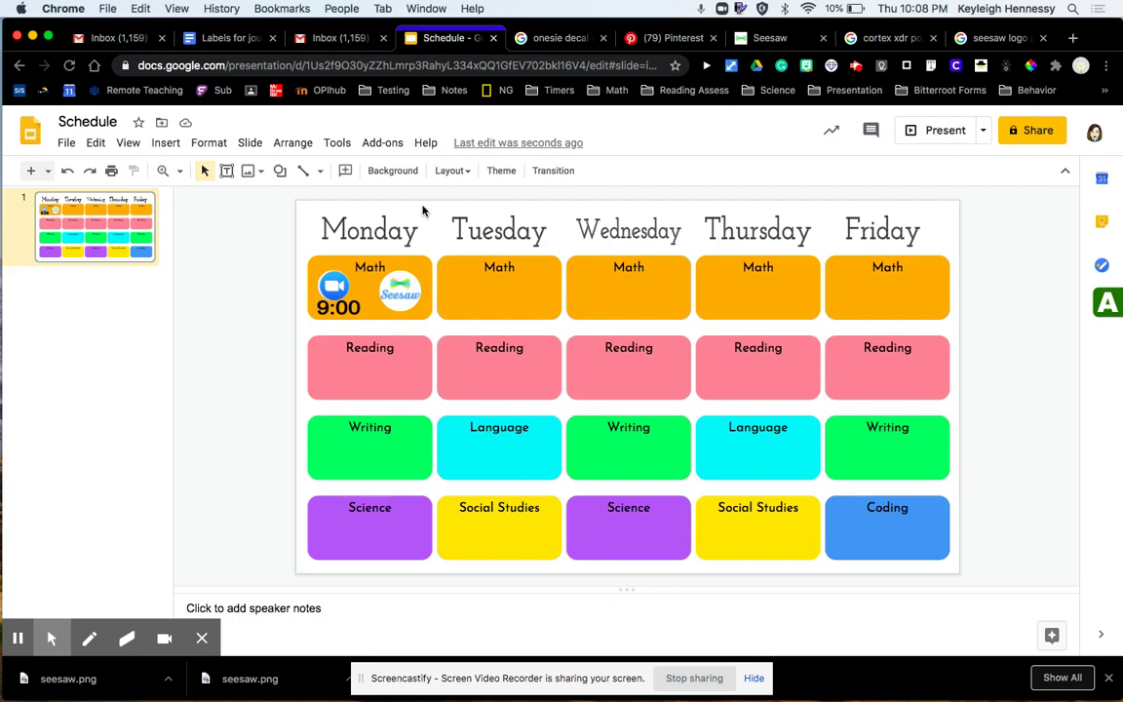
# Step: Publish the schedule to the web as a link with the default auto-advance, copy the published link, and close the dialog
pyautogui.click(67, 142)
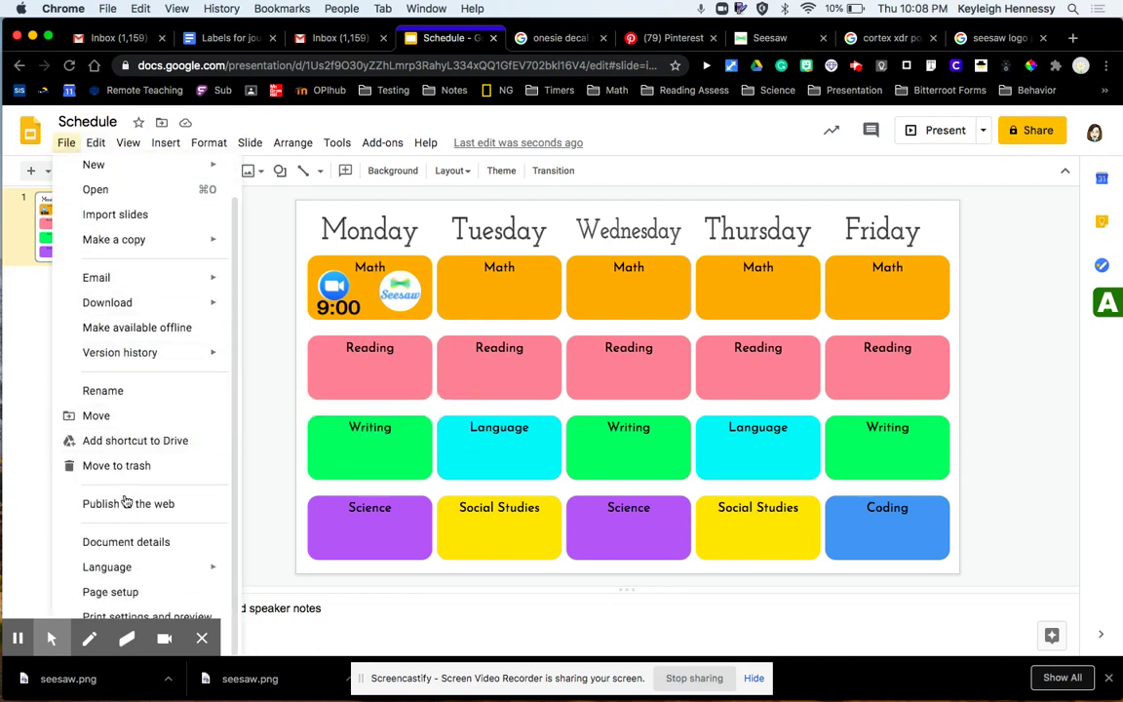
pyautogui.click(124, 503)
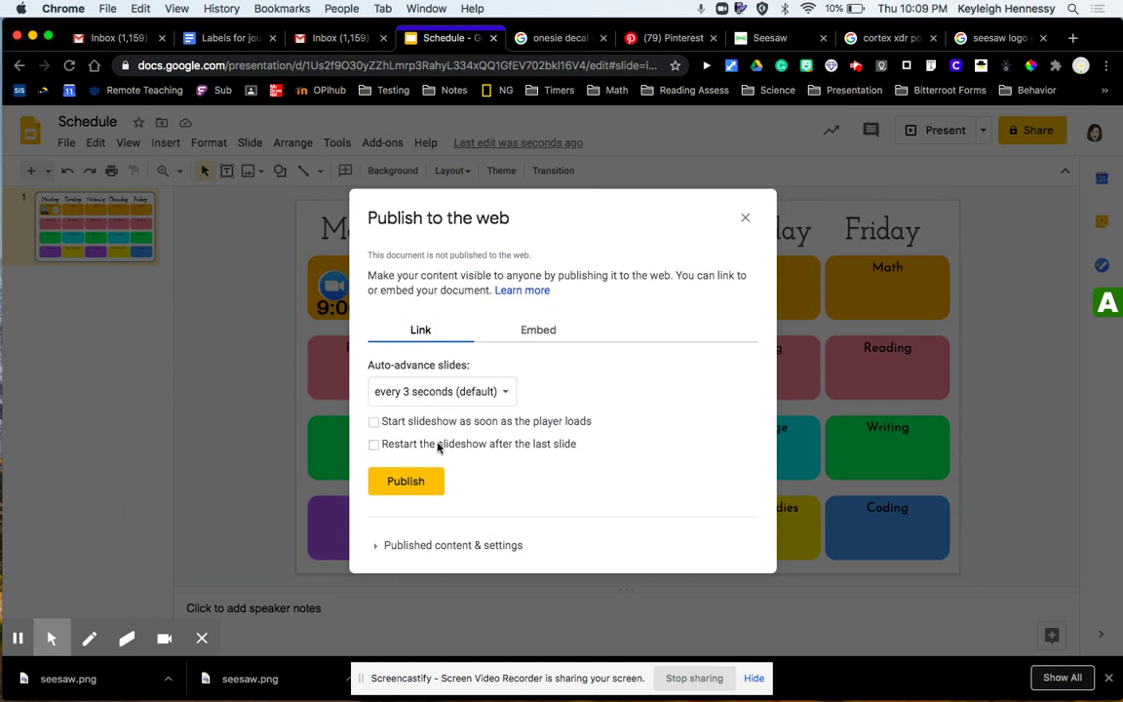
pyautogui.click(538, 329)
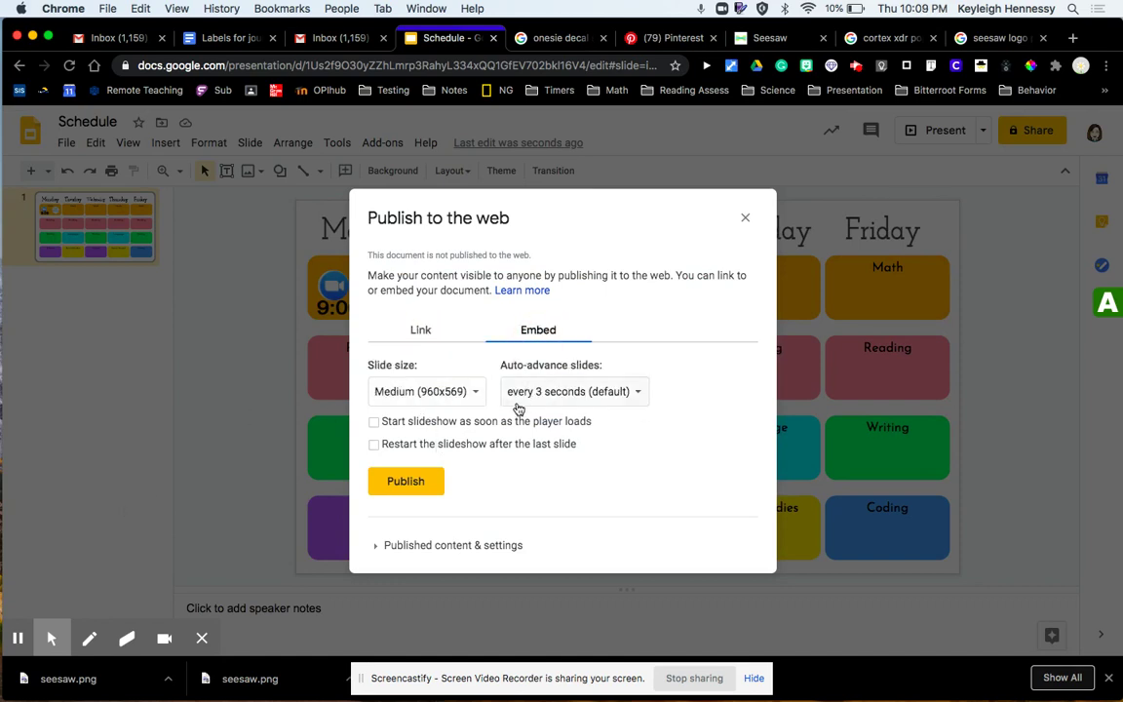
pyautogui.click(405, 327)
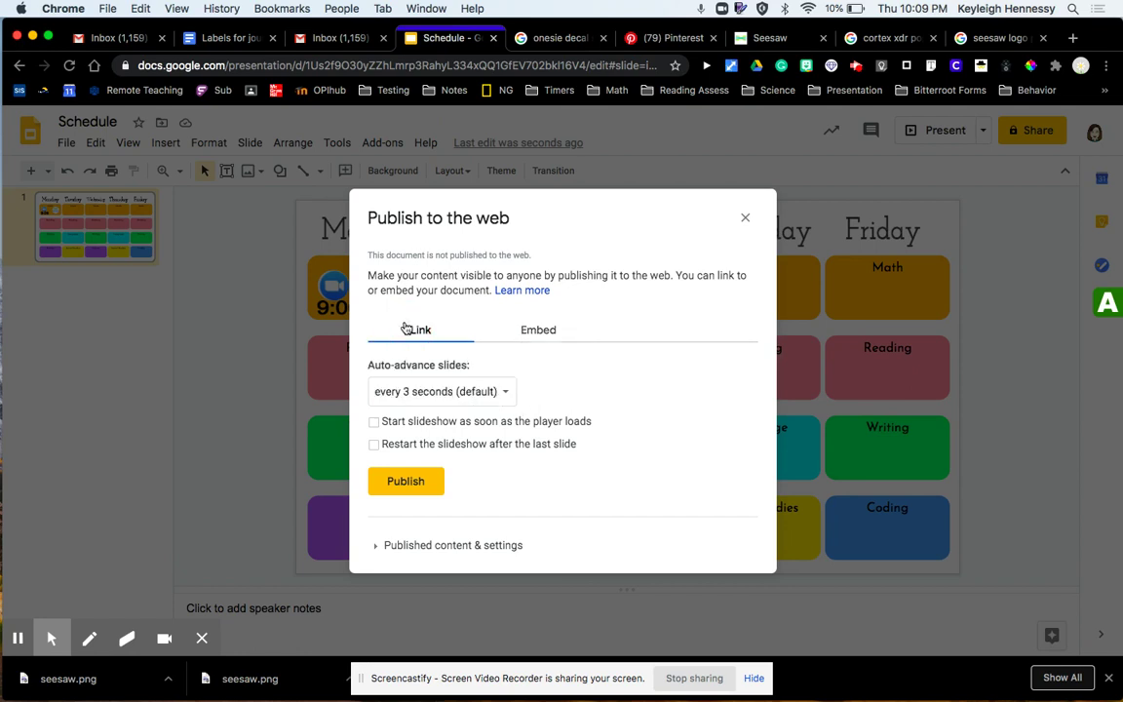
pyautogui.click(398, 482)
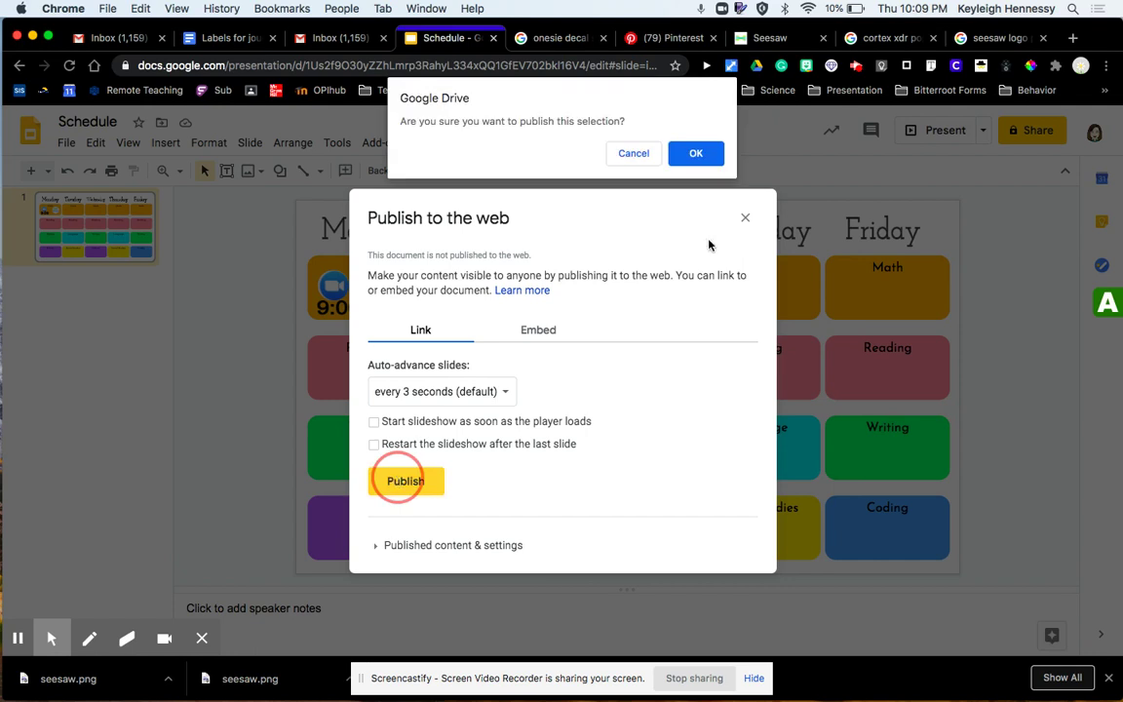
pyautogui.click(696, 154)
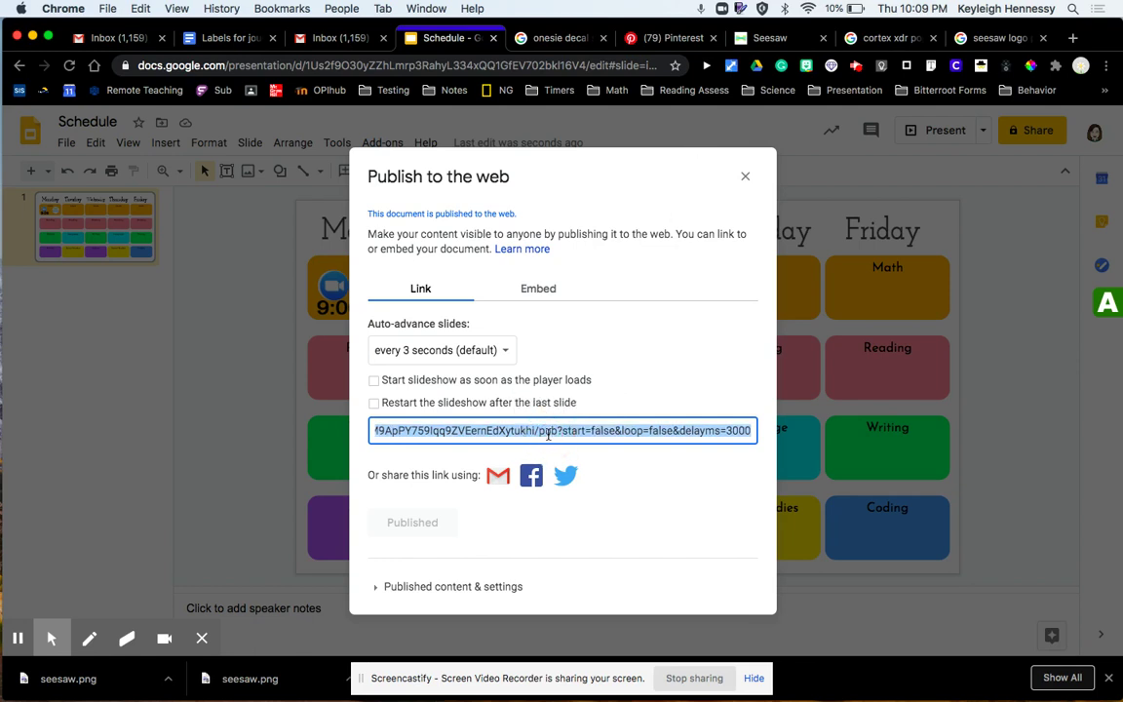
pyautogui.press('super+c')
pyautogui.click(745, 178)
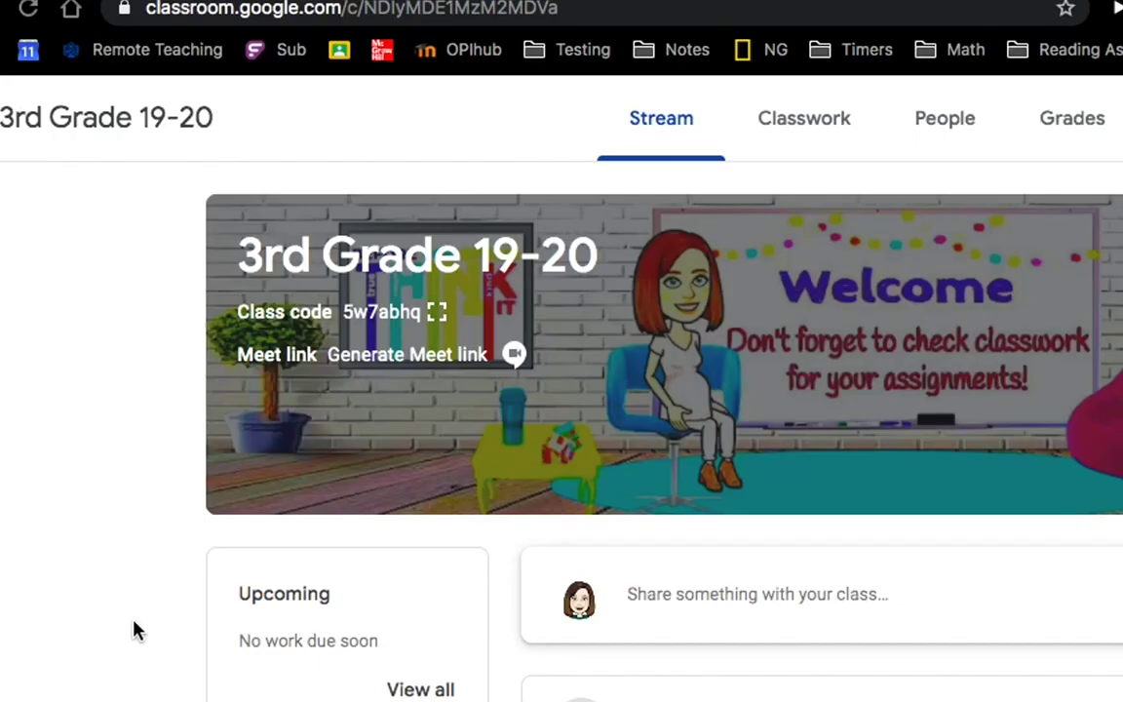
# Step: In Google Classroom, create a classwork assignment titled "Week 10/20-10/24 Schedule" for the 3rd Grade 19-20 class
pyautogui.click(798, 132)
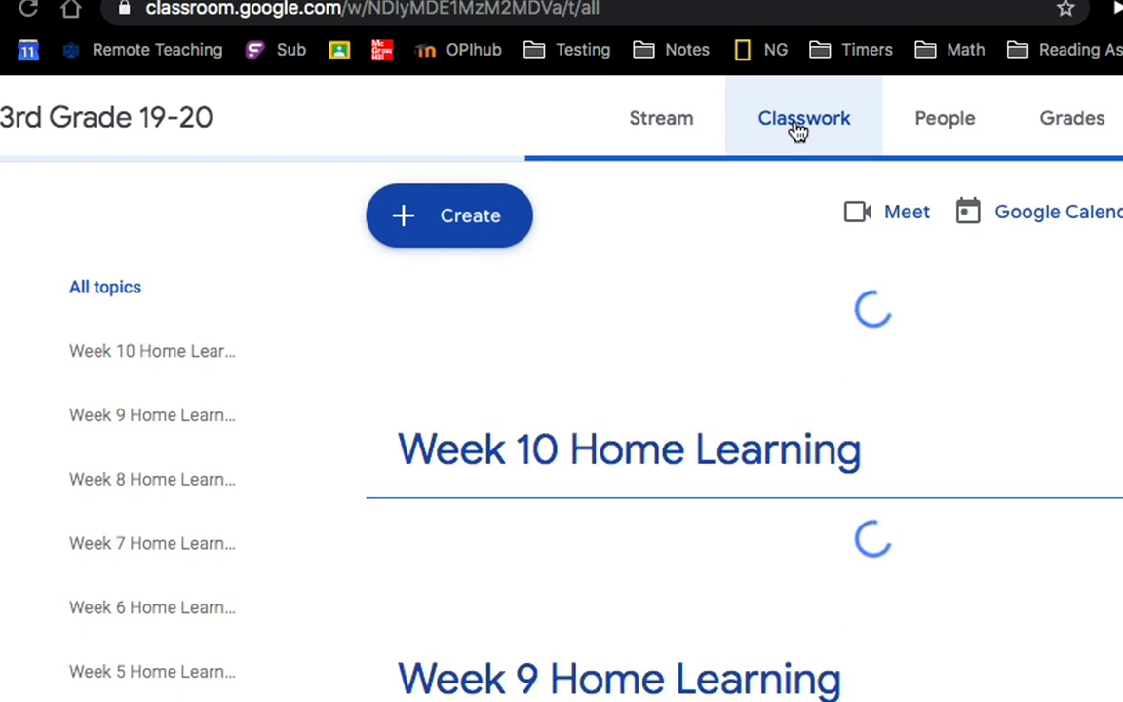
pyautogui.click(446, 223)
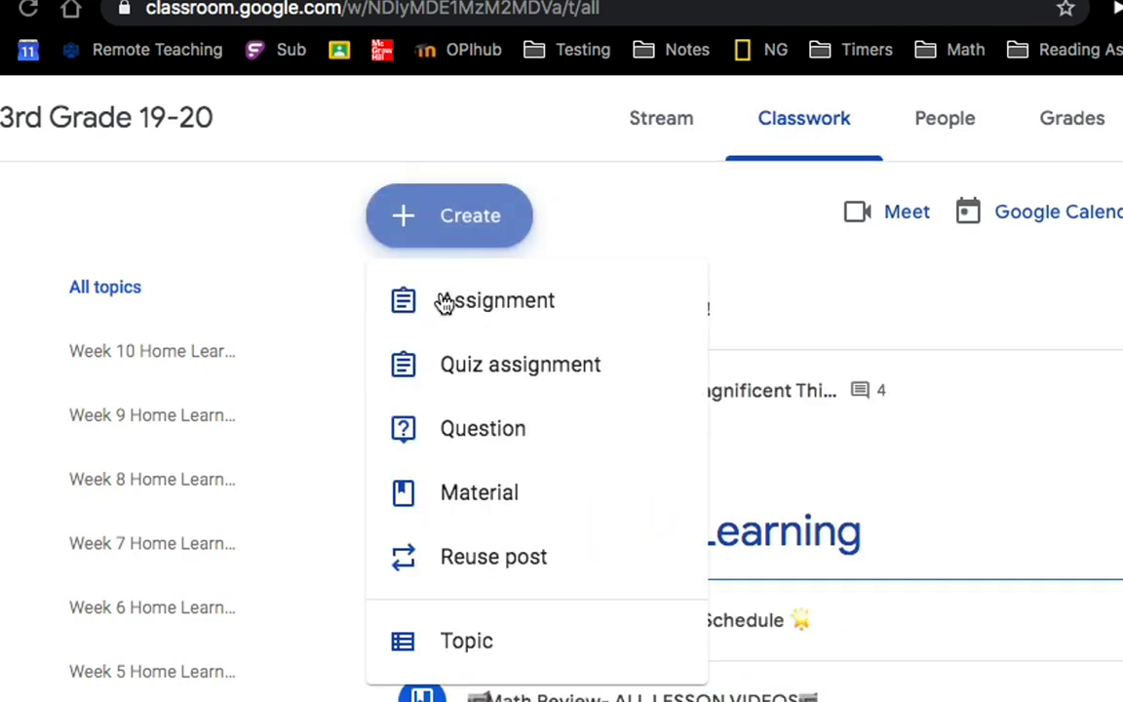
pyautogui.click(444, 302)
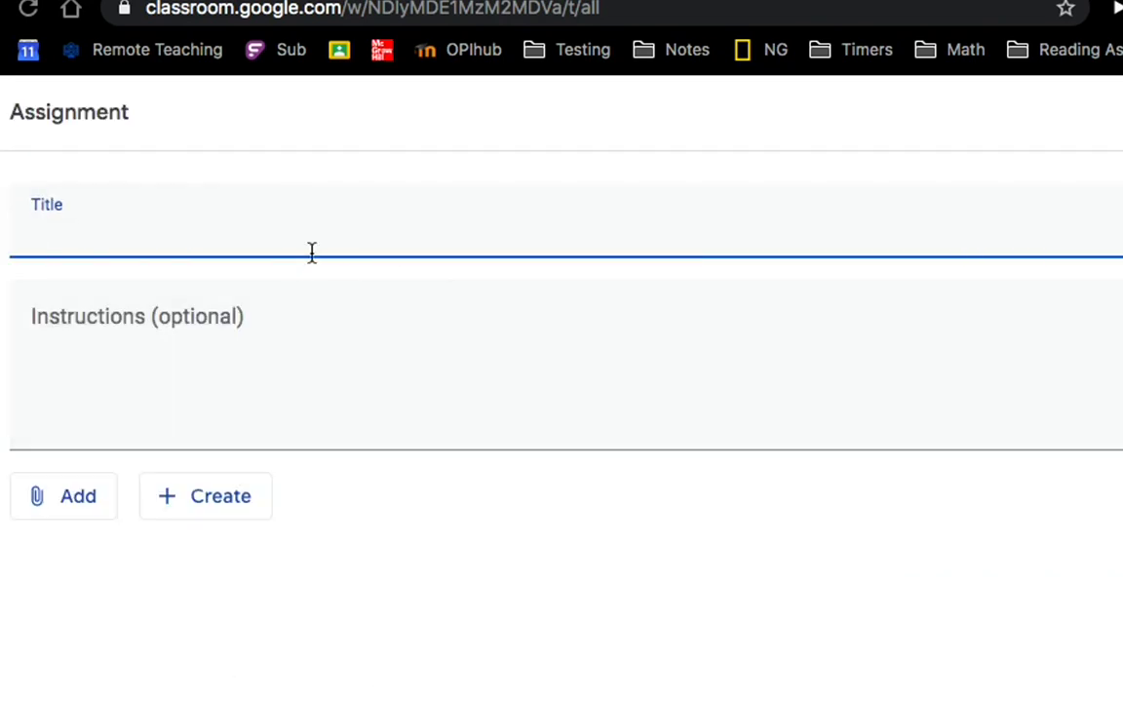
pyautogui.click(295, 241)
pyautogui.write('Week 10/')
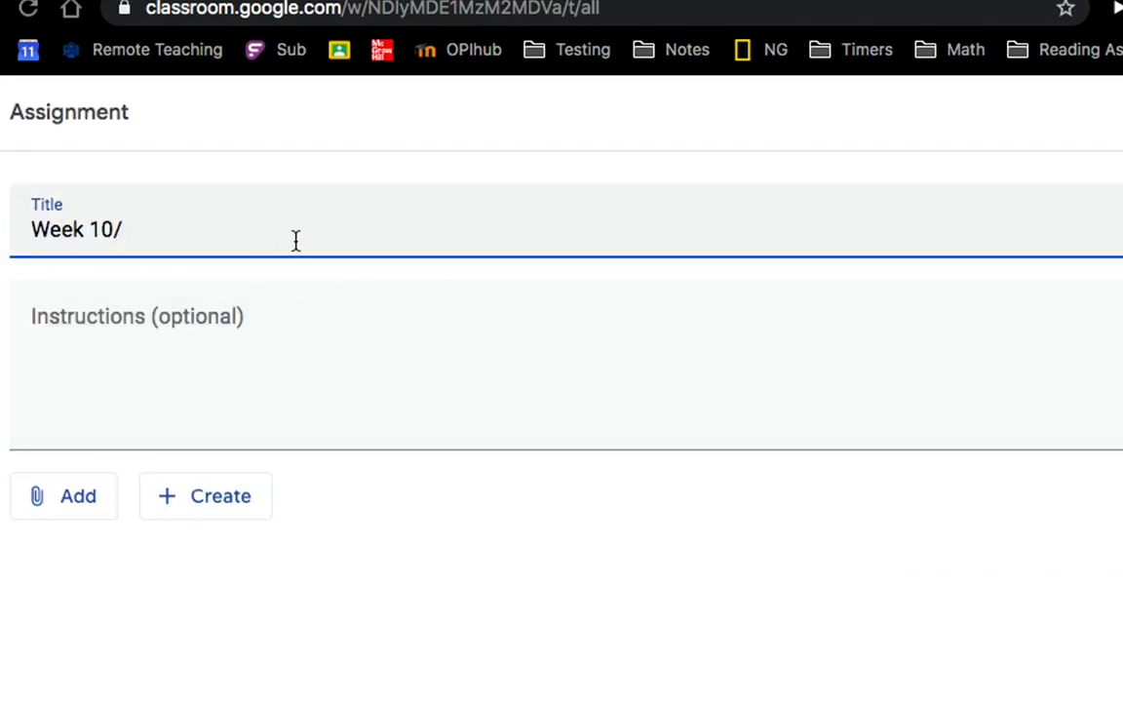
pyautogui.write('20-10/24 Sche')
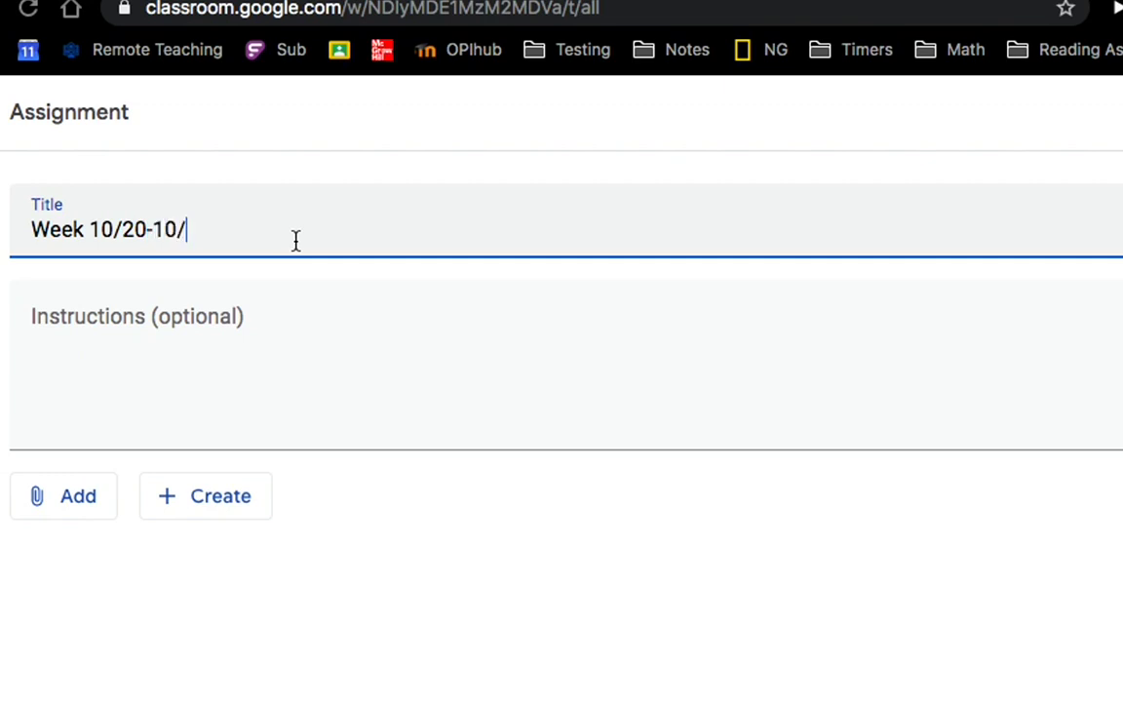
pyautogui.write('dule')
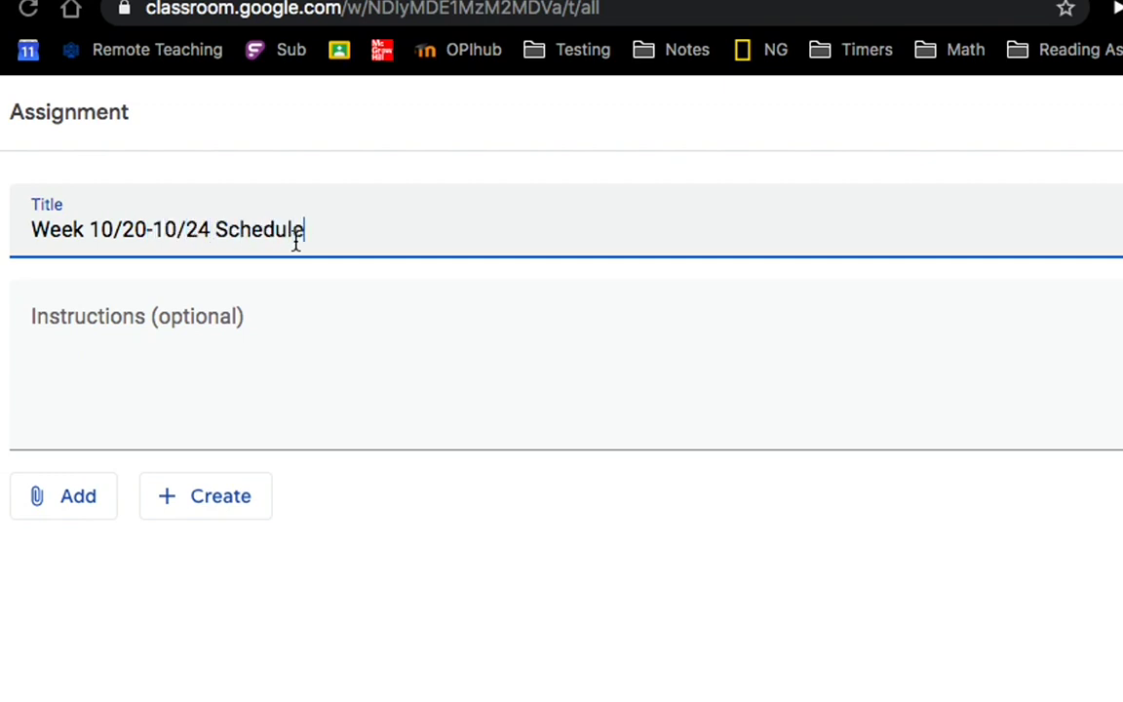
# Step: Paste the published schedule link into the assignment's instructions and deselect all students as recipients
pyautogui.click(196, 305)
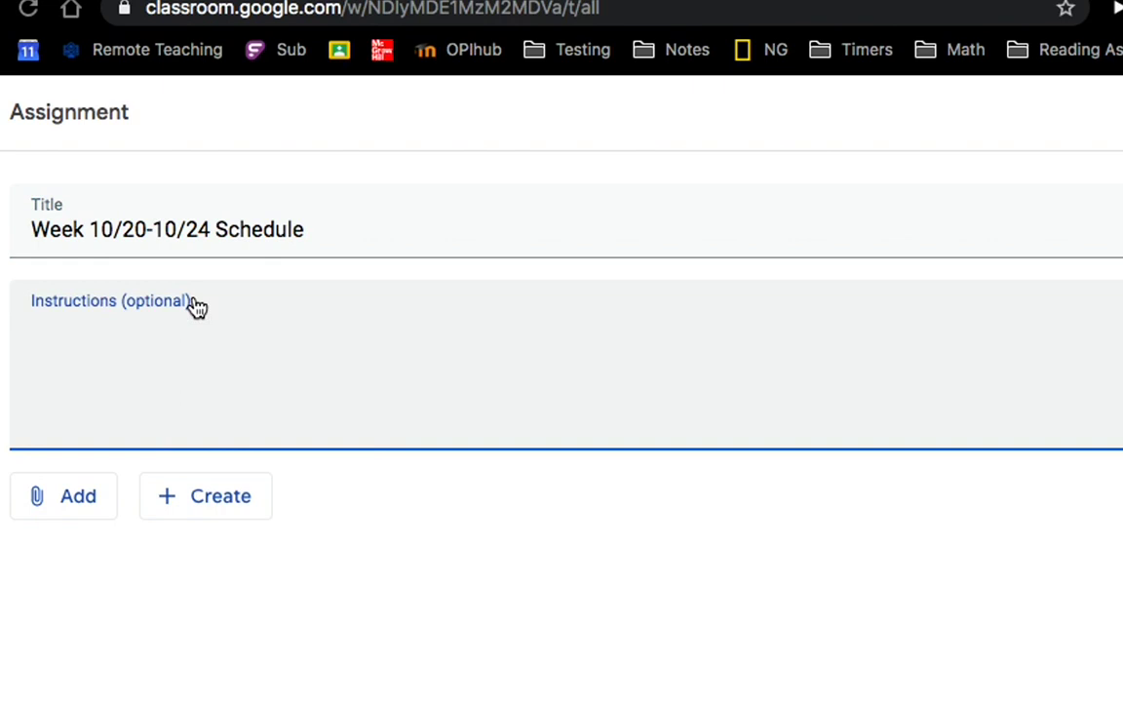
pyautogui.hotkey('ctrl', 'v')
pyautogui.click(292, 614)
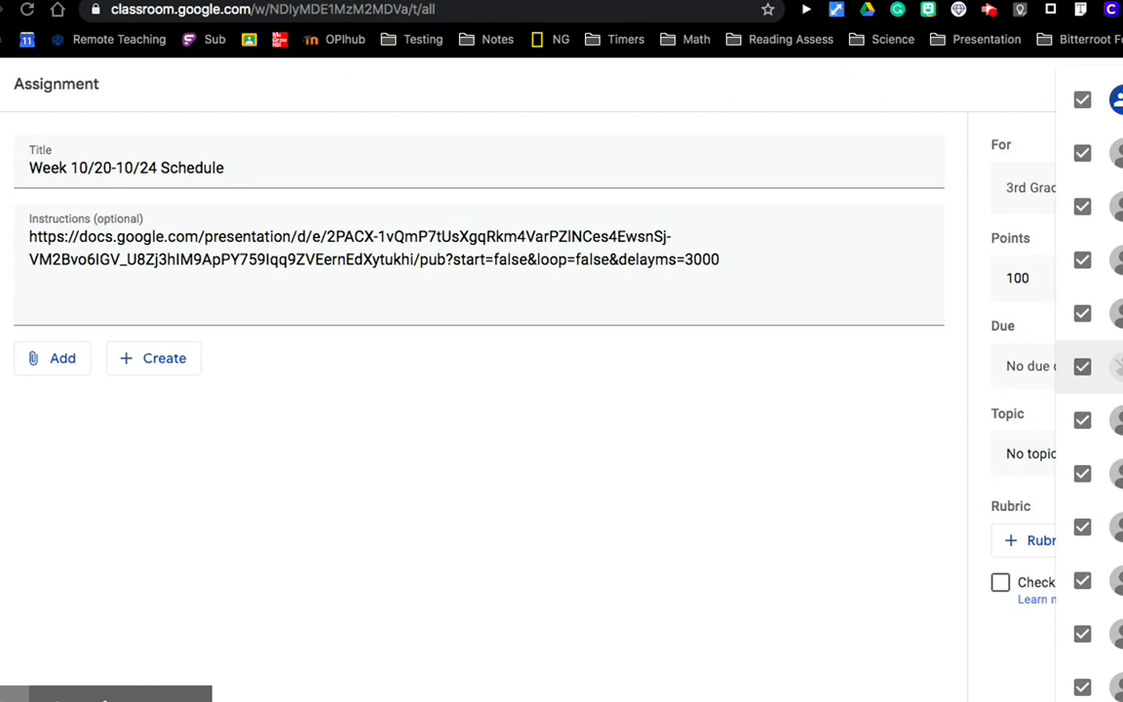
pyautogui.click(1083, 102)
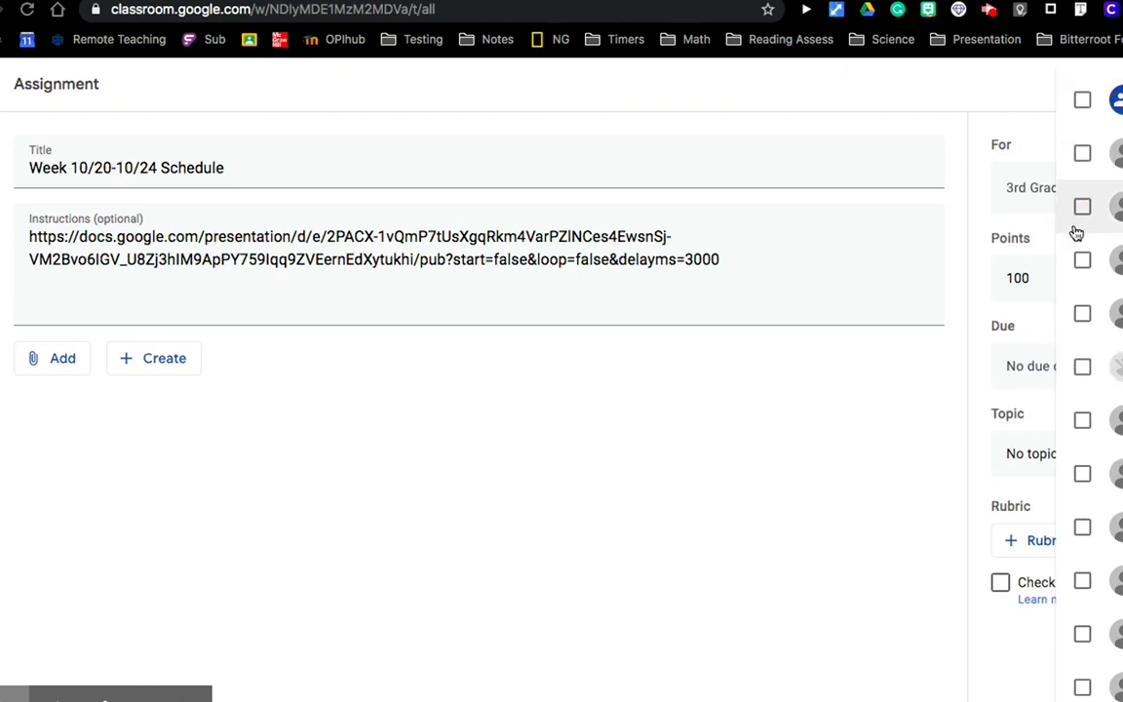
pyautogui.click(760, 482)
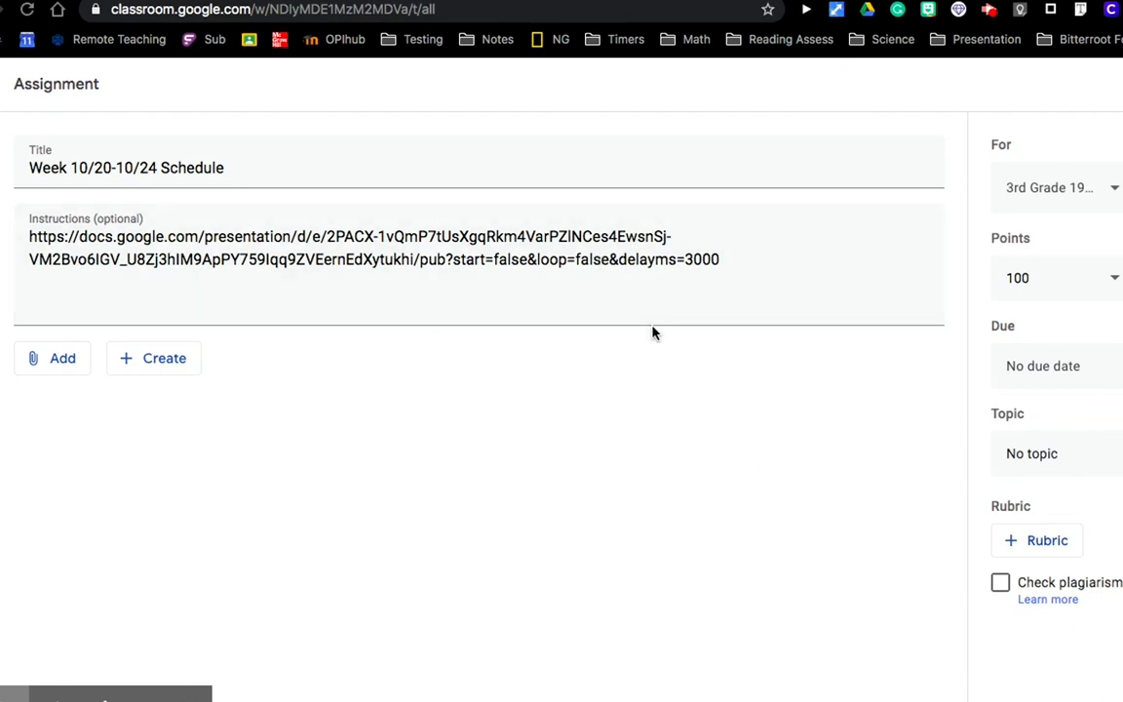
# Step: Open the published schedule link from the instructions in the browser, test its Seesaw logo link, and close the activity's tab
pyautogui.tripleClick(183, 250)
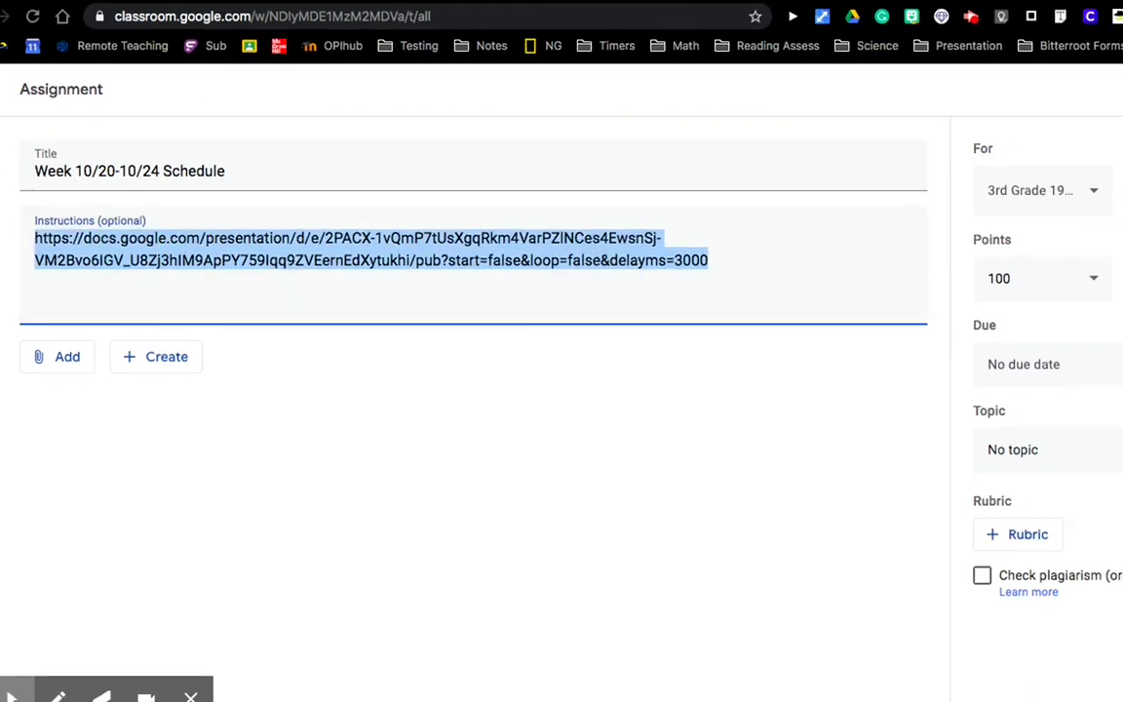
pyautogui.click(261, 9)
pyautogui.press('super+v')
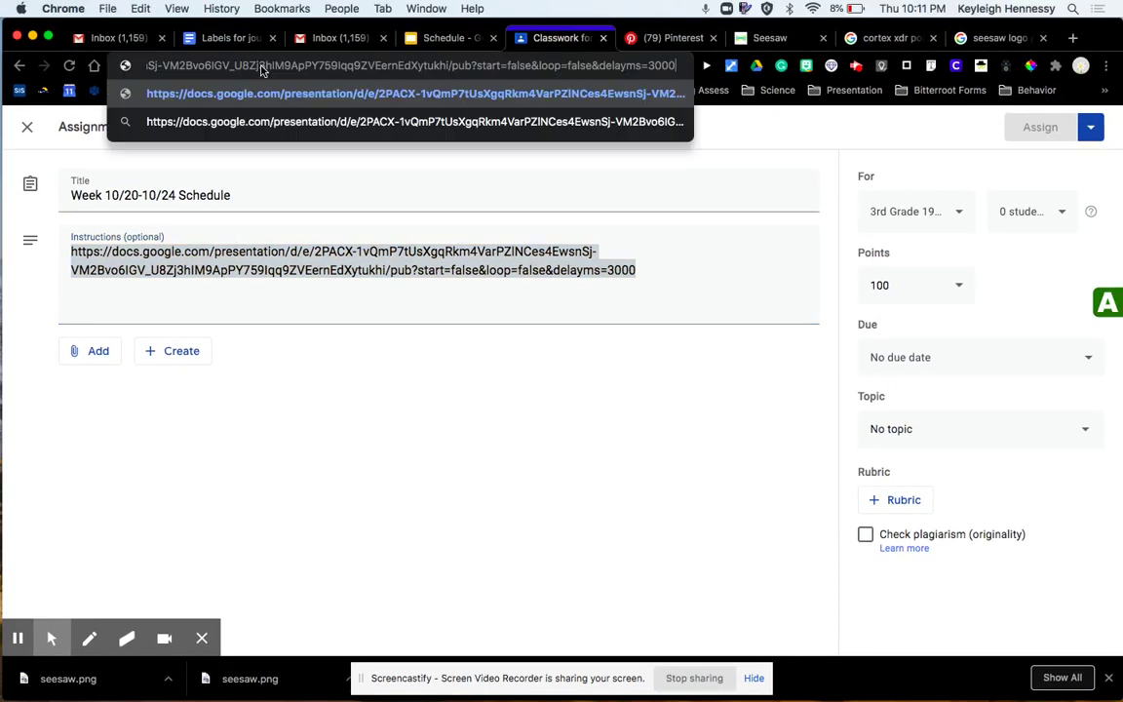
pyautogui.press('Return')
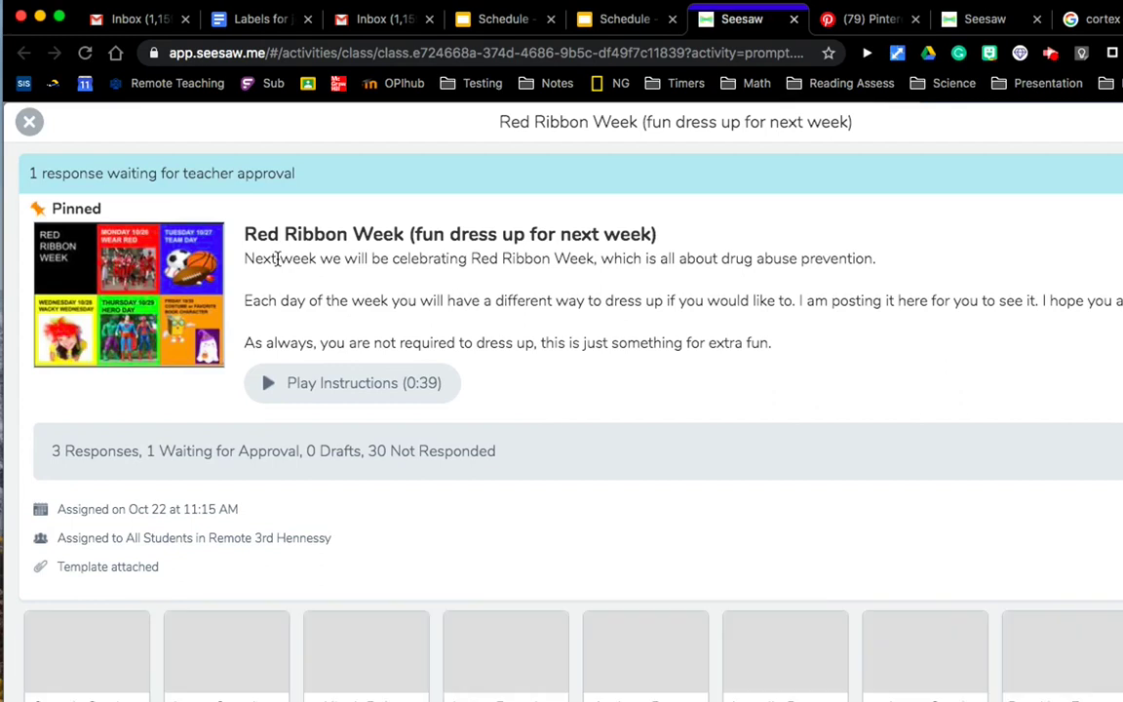
pyautogui.click(794, 20)
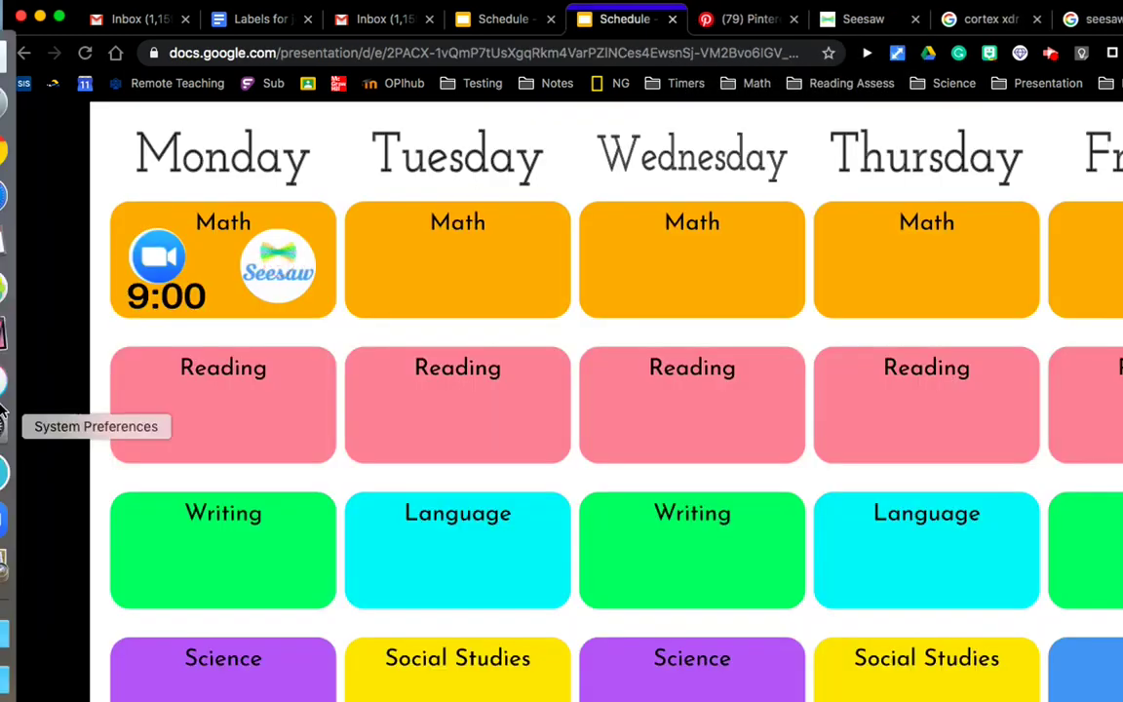
# Step: View the screenshot of Seesaw's student settings in Preview, check the student sign in mode, and close it
pyautogui.click(30, 571)
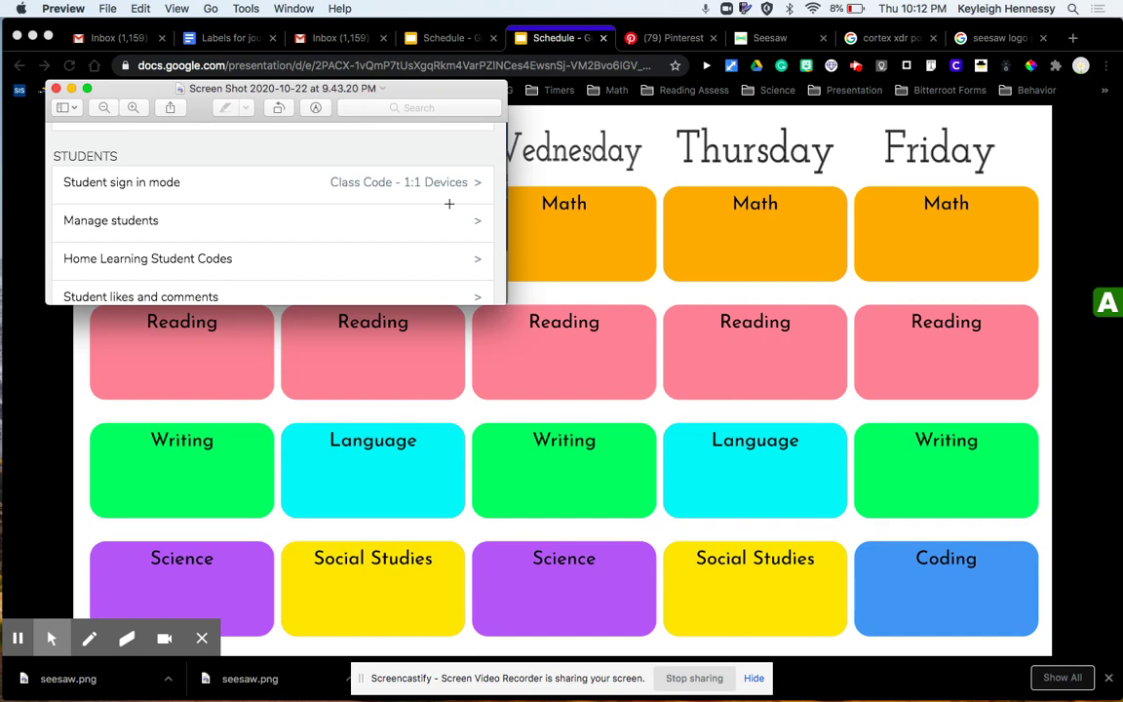
pyautogui.click(56, 88)
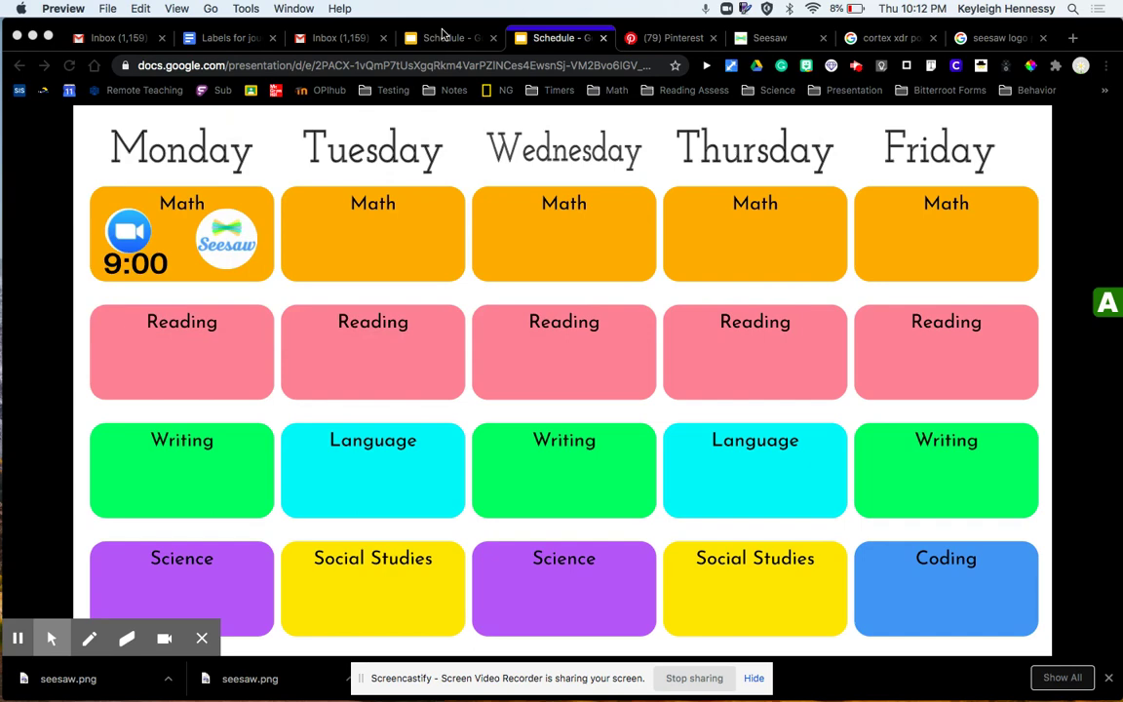
# Step: In the Google Slides editor, change the 9:00 word art in Monday's Math box to 10:00
pyautogui.click(443, 37)
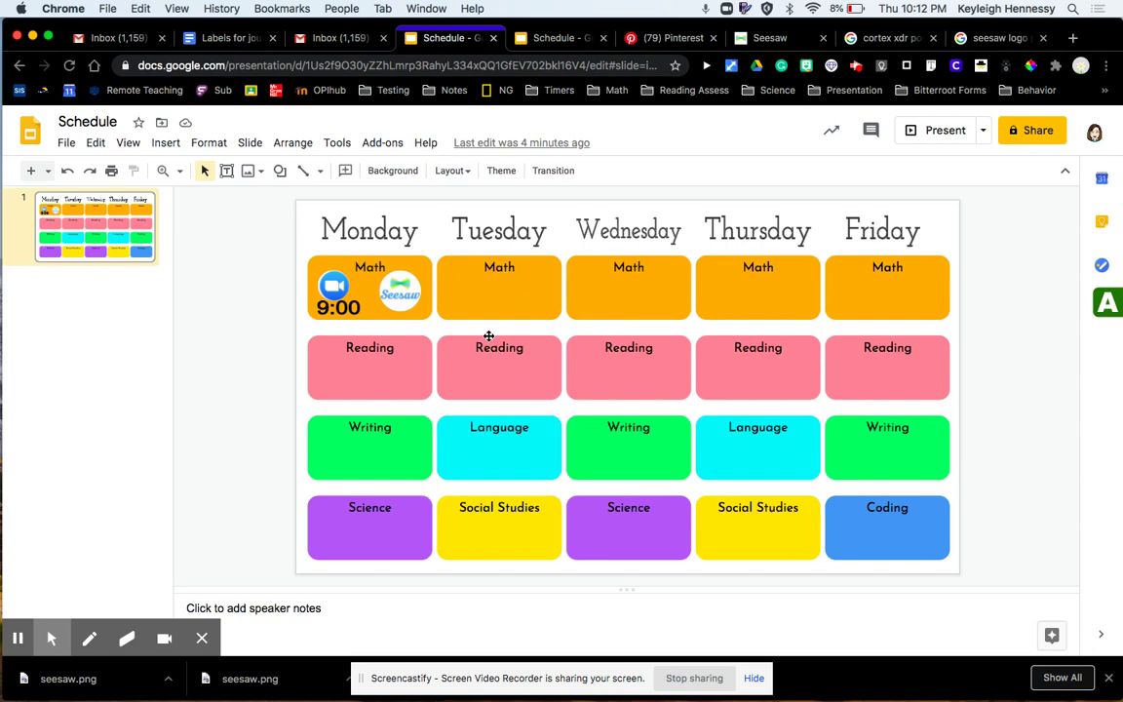
pyautogui.click(542, 44)
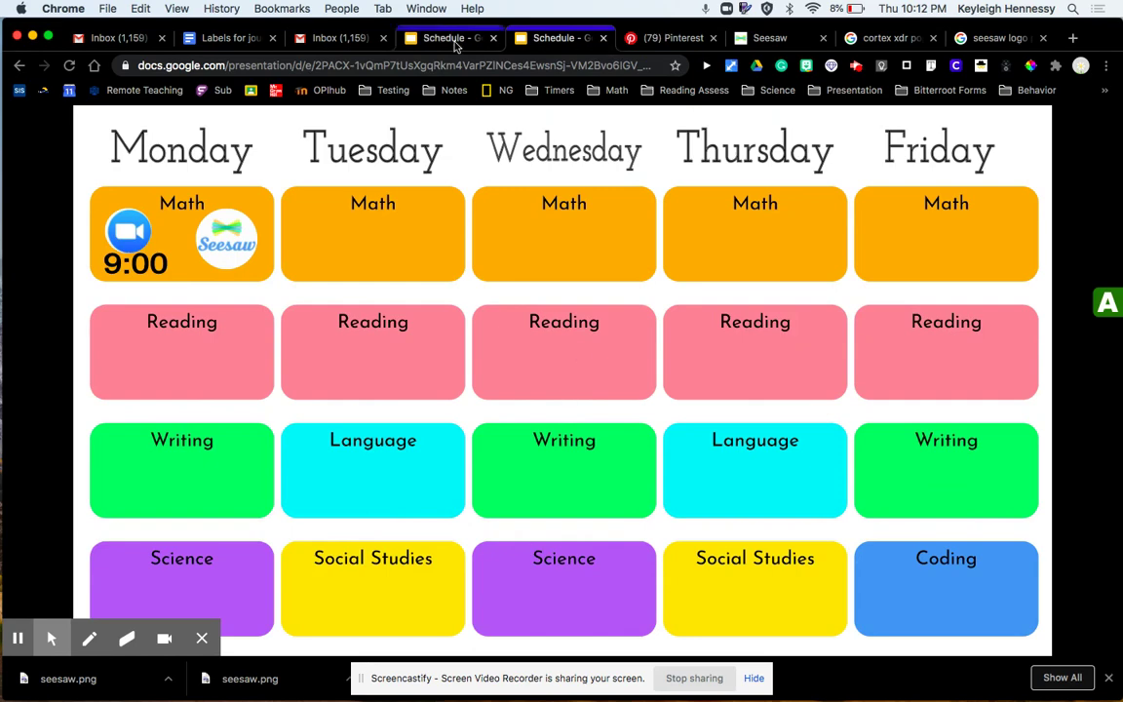
pyautogui.click(404, 39)
pyautogui.doubleClick(337, 310)
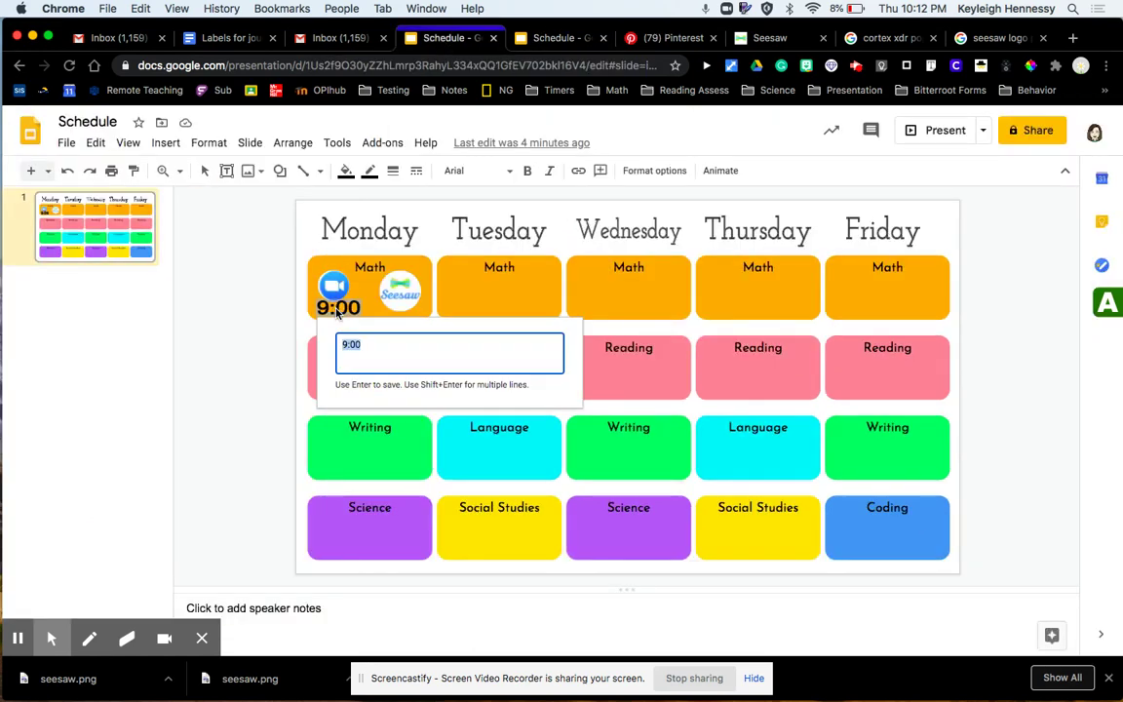
pyautogui.click(353, 357)
pyautogui.press('BackSpace')
pyautogui.write('10')
pyautogui.press('Return')
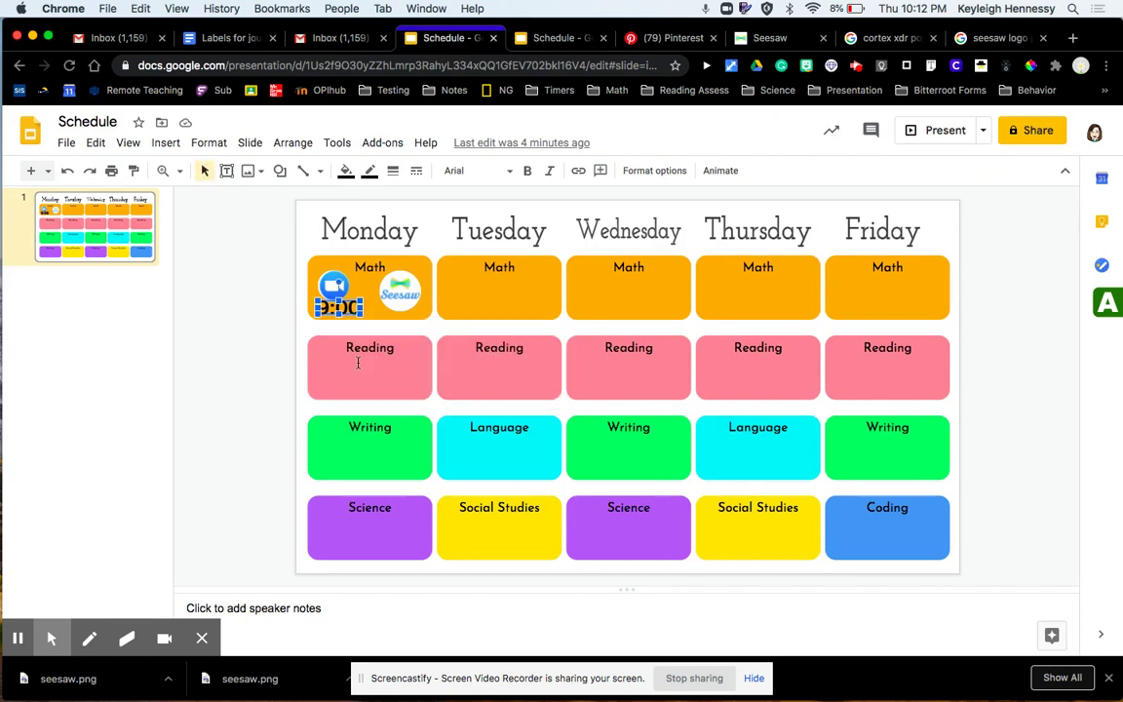
pyautogui.click(268, 386)
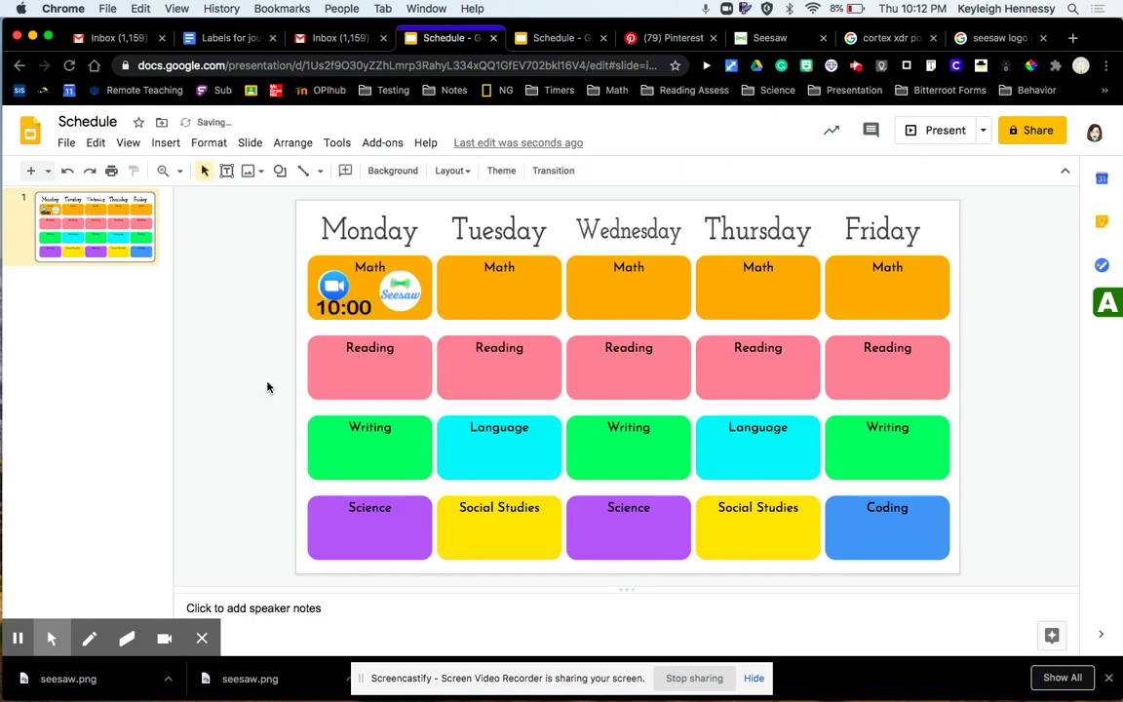
# Step: Reload the published schedule to check the edited Monday Math time, and return to the Slides editor
pyautogui.click(527, 39)
pyautogui.click(69, 66)
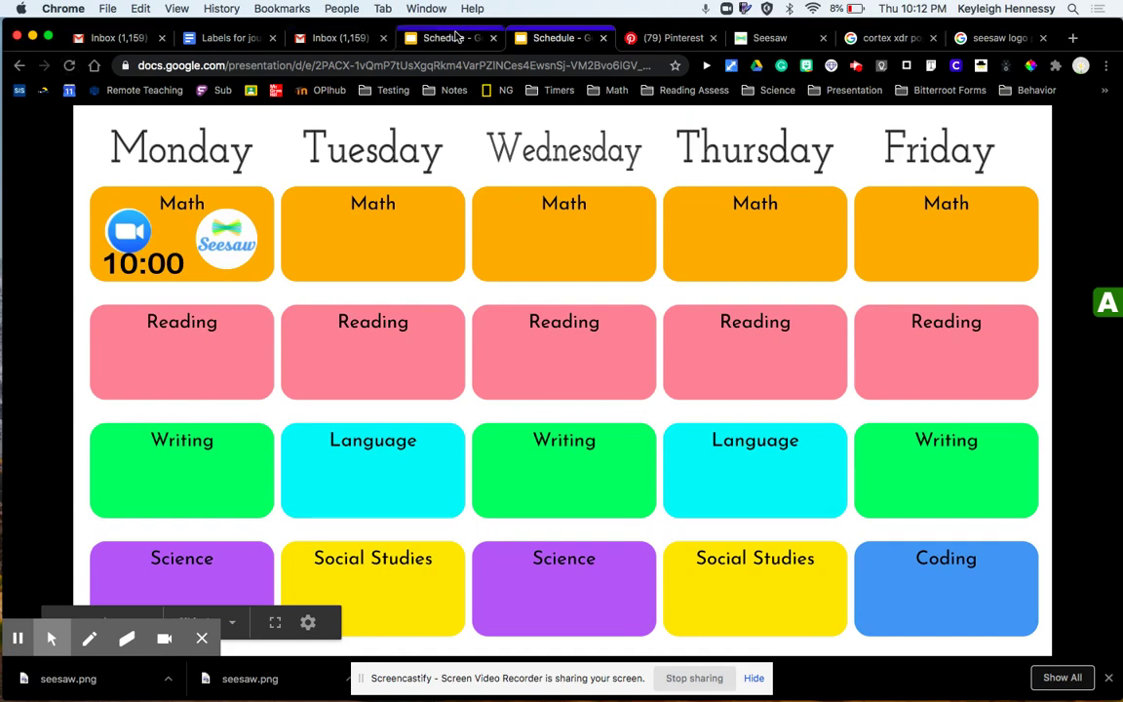
pyautogui.click(454, 38)
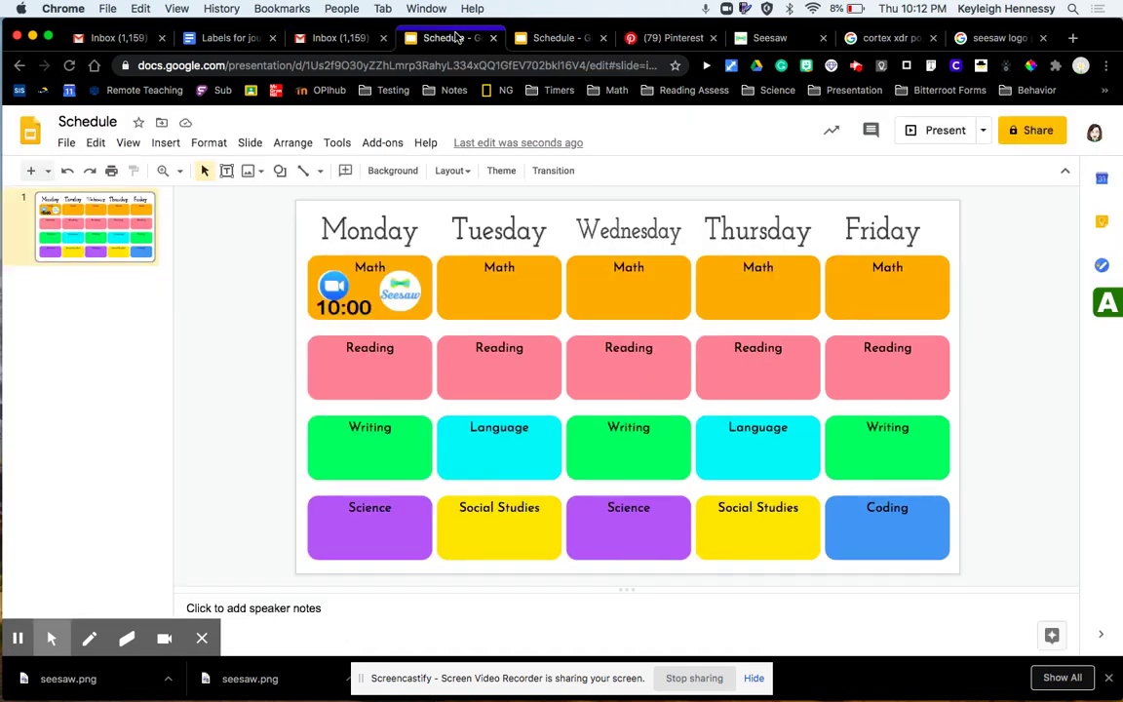